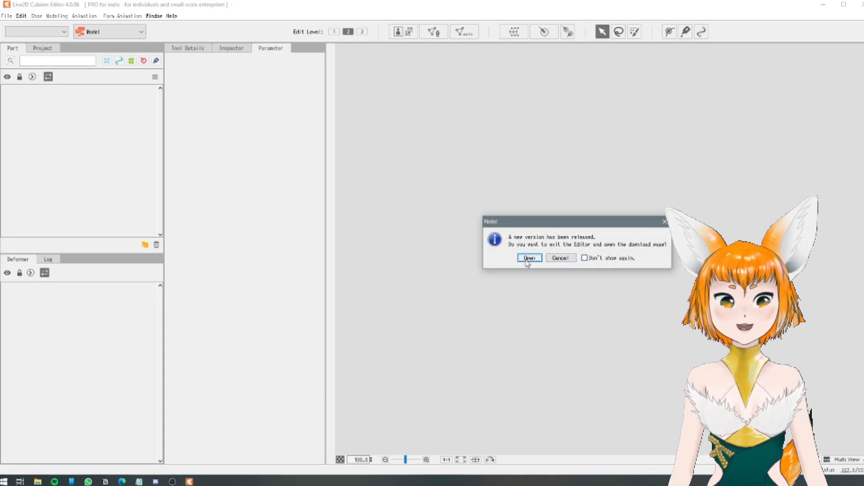
- Dismiss the new-version notice and import GuppyL2D.psd as a model at Full Scale (4500 x 8000 px) resolution
click(560, 259)
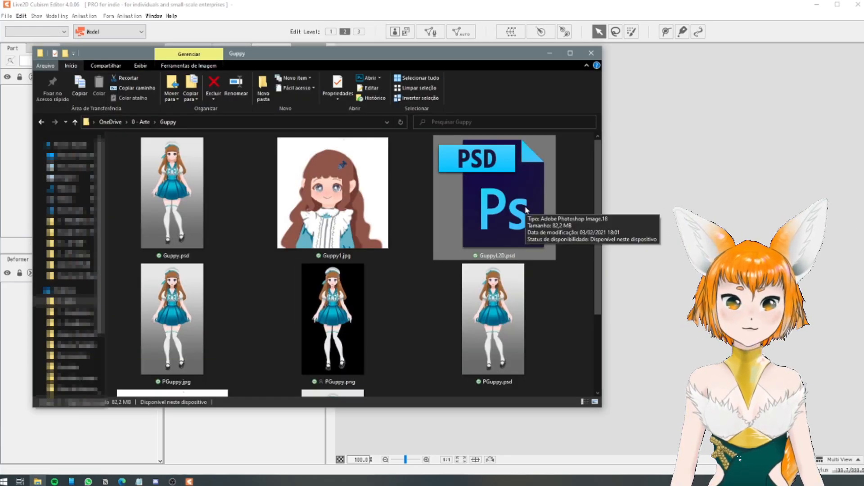
drag(526, 209, 712, 193)
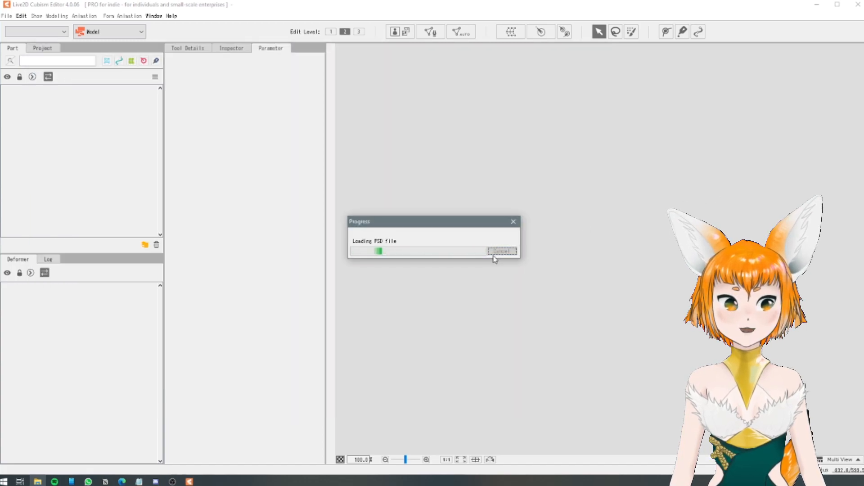
click(517, 220)
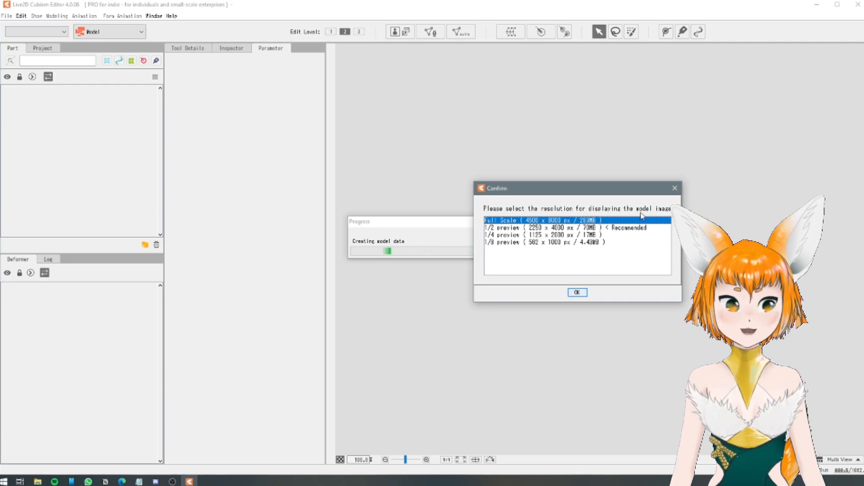
click(578, 293)
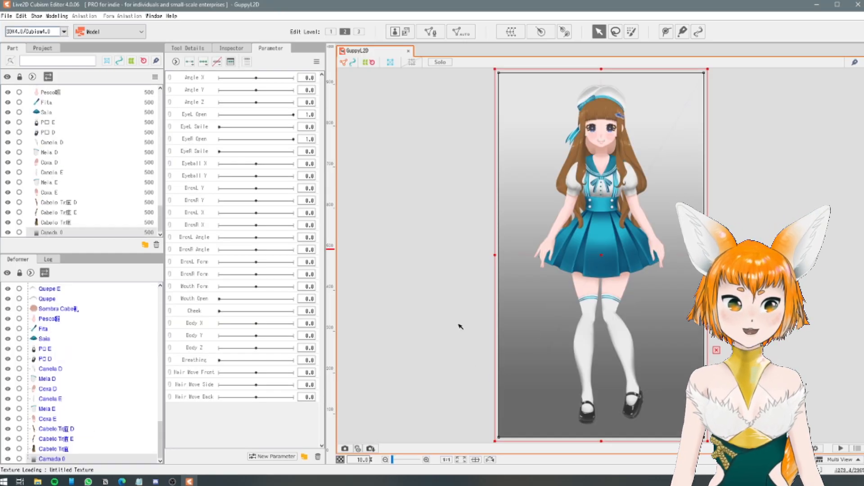
- Examine the imported character's face, hat, hair and outfit parts up close
scroll(612, 110, up, 5)
drag(551, 325, 589, 210)
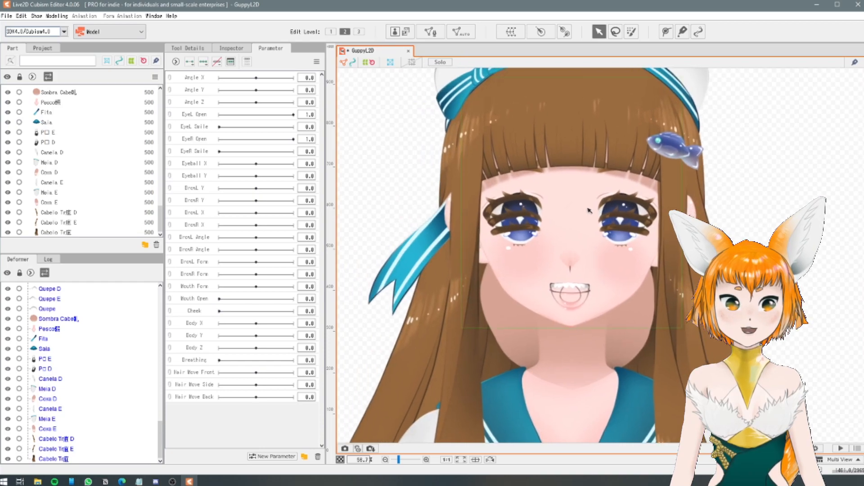
drag(584, 172, 603, 288)
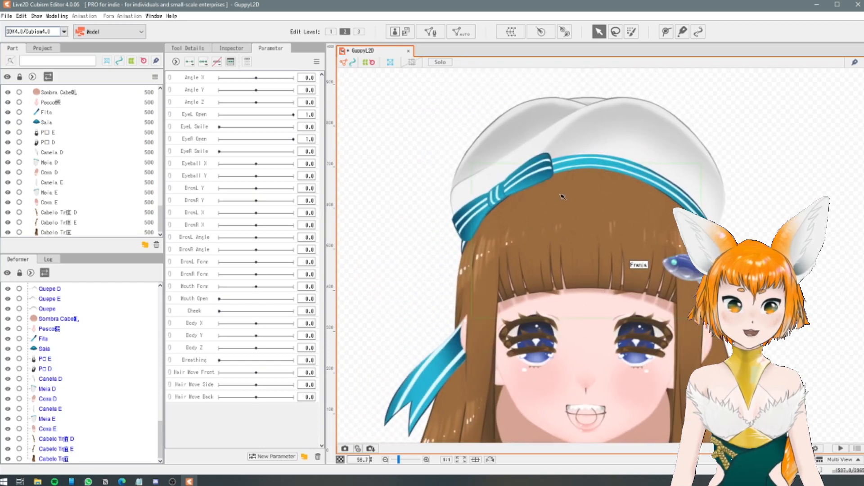
drag(563, 185, 560, 155)
click(611, 101)
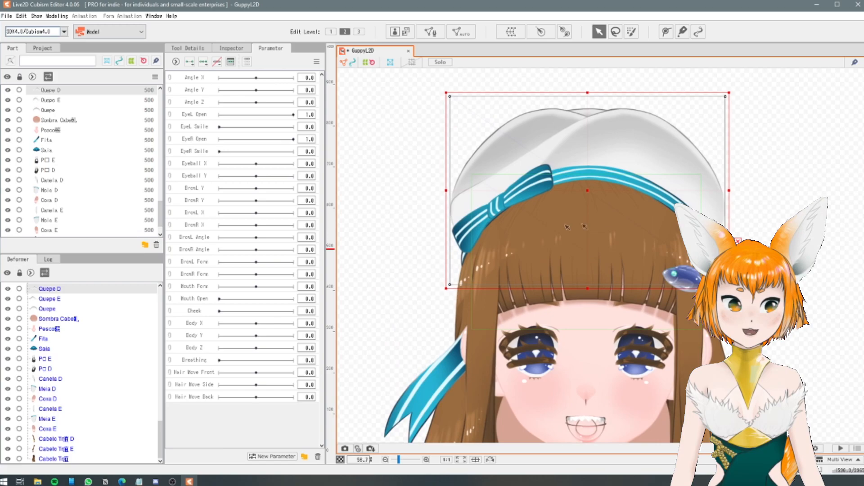
scroll(489, 211, down, 6)
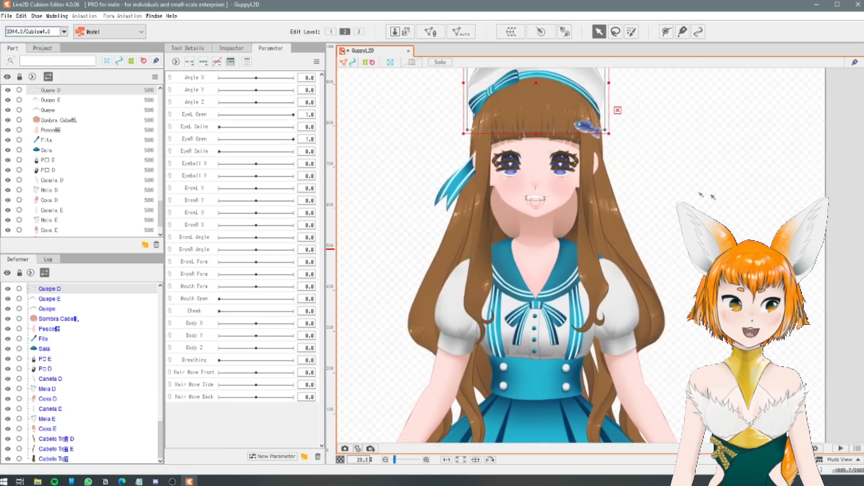
scroll(594, 237, up, 5)
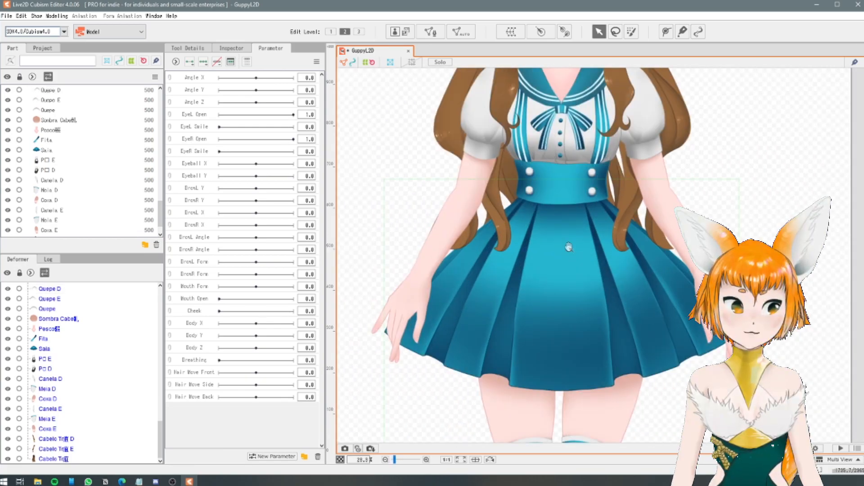
scroll(557, 219, down, 2)
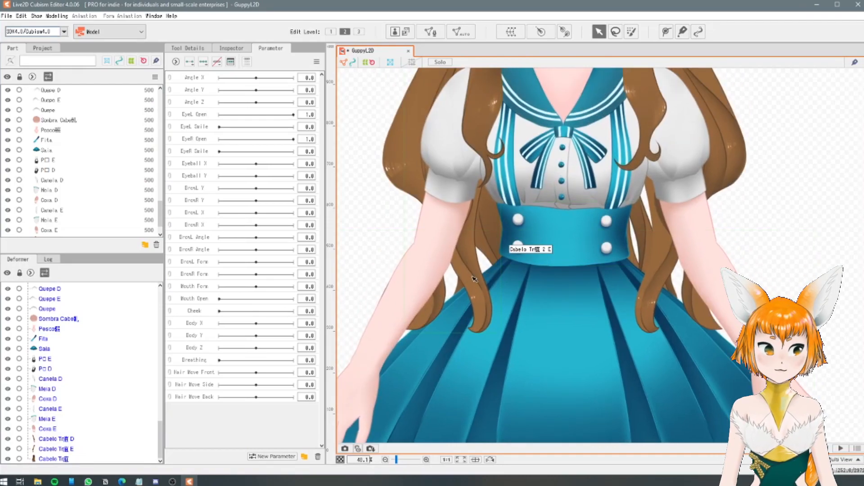
- Try moving the back hair strand Cabelo Trás 2 D sideways, and undo that move
click(507, 240)
scroll(636, 234, down, 4)
drag(626, 235, 620, 248)
scroll(617, 246, up, 1)
click(615, 261)
scroll(639, 228, up, 4)
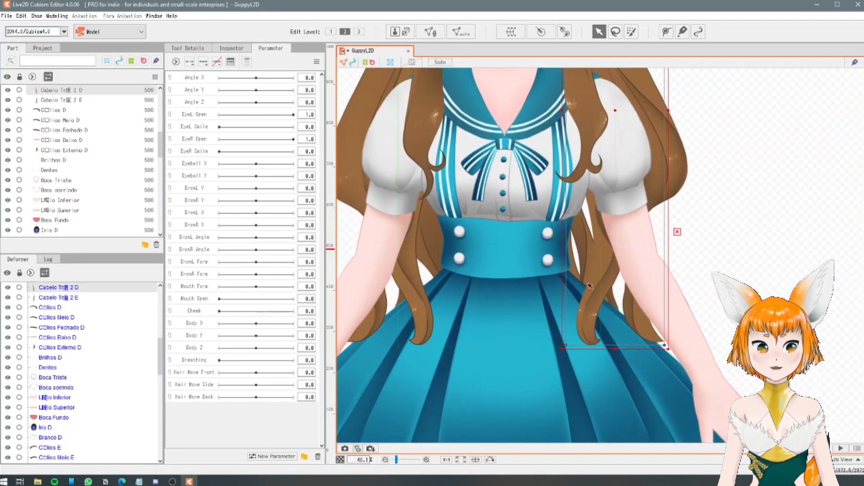
drag(621, 256, 641, 259)
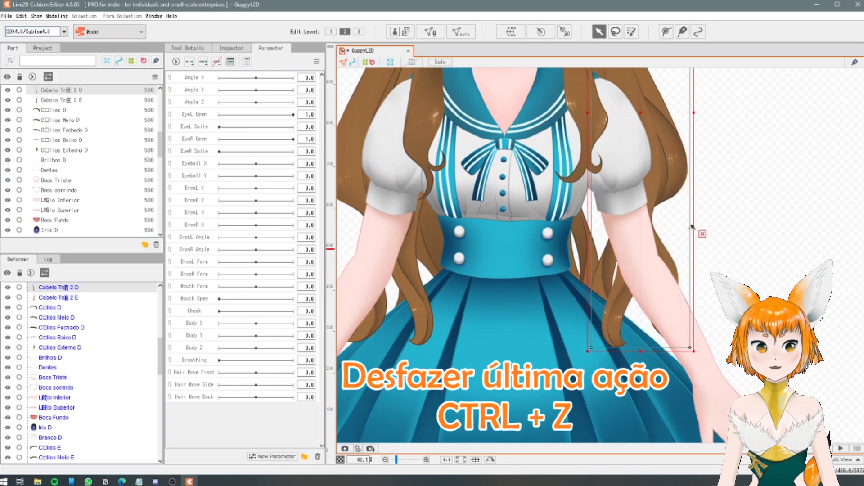
key(ctrl+z)
- Select both back hair strands, Cabelo Trás 2 D and 2 E, and try to move them down the part order
shift+click(397, 280)
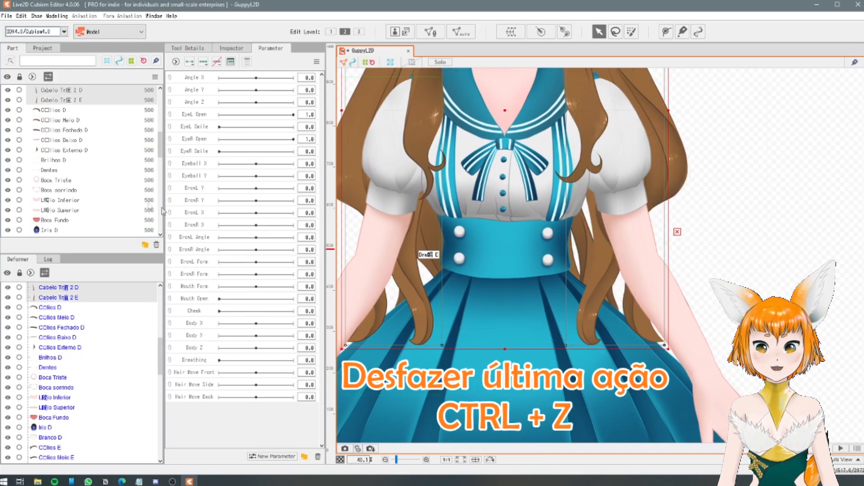
scroll(82, 153, up, 1)
drag(68, 131, 69, 193)
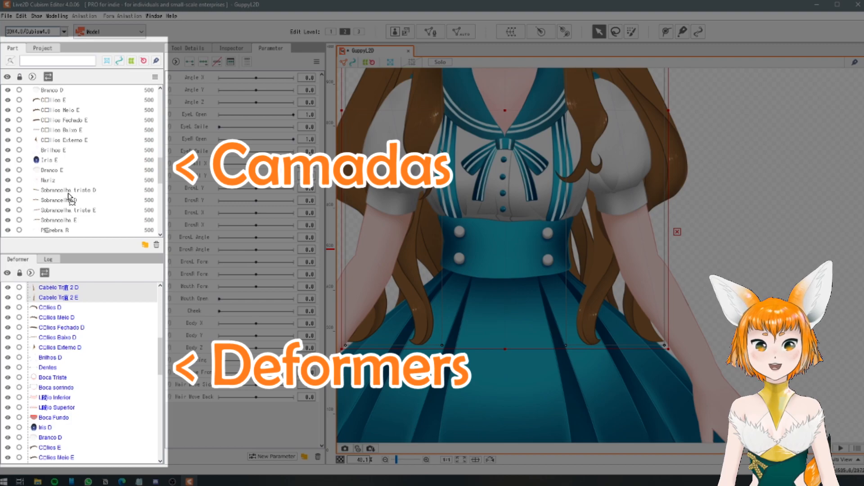
- Move the skirt part Saia up the part order, placing it above the hand and arm parts
click(548, 346)
scroll(94, 160, up, 2)
scroll(94, 162, down, 3)
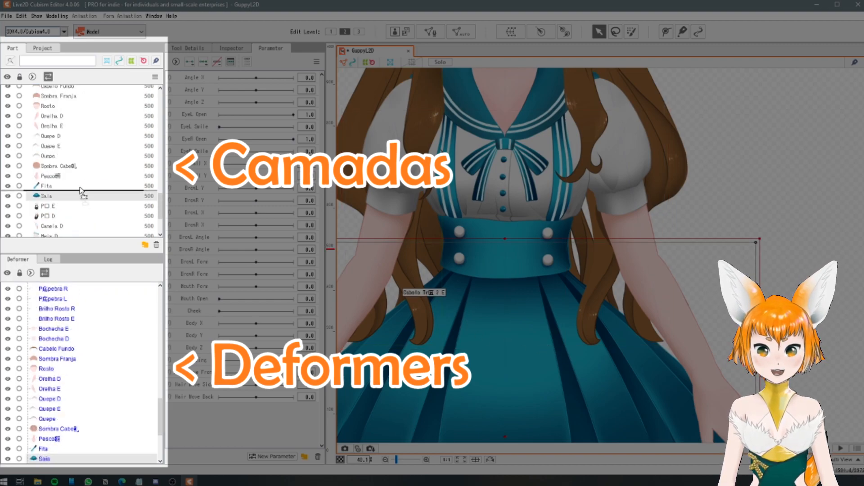
scroll(87, 90, up, 1)
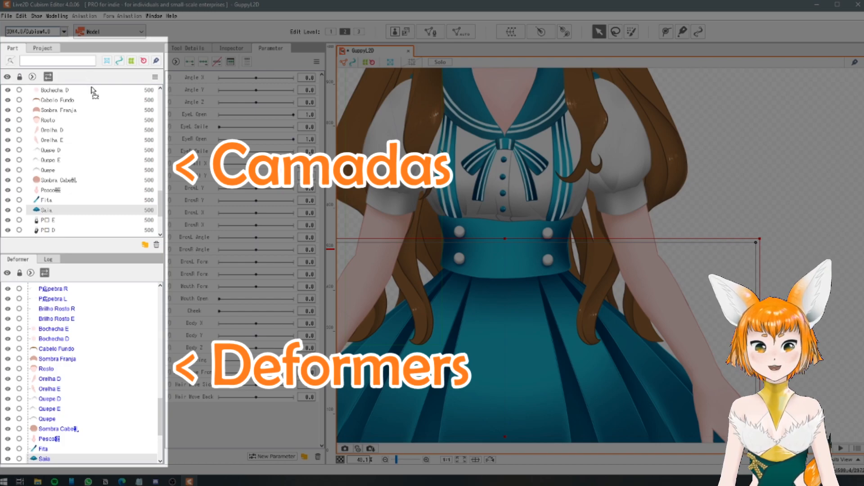
scroll(91, 90, up, 5)
scroll(93, 118, up, 4)
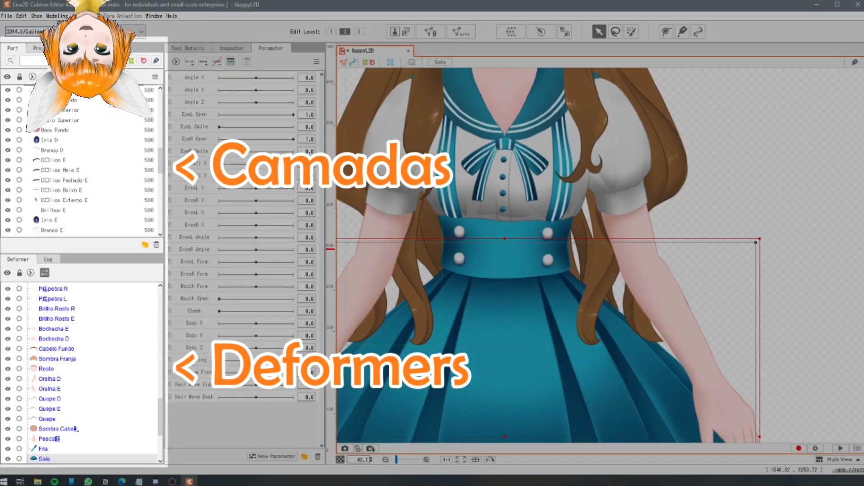
scroll(97, 97, up, 5)
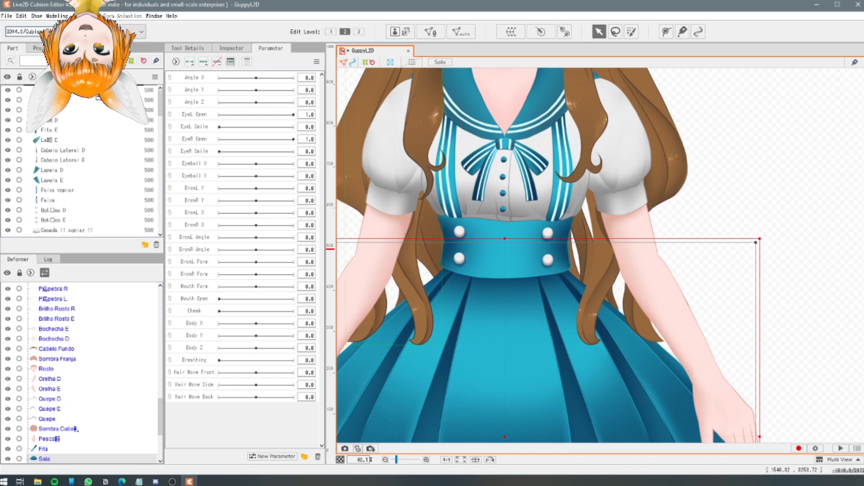
scroll(99, 108, down, 3)
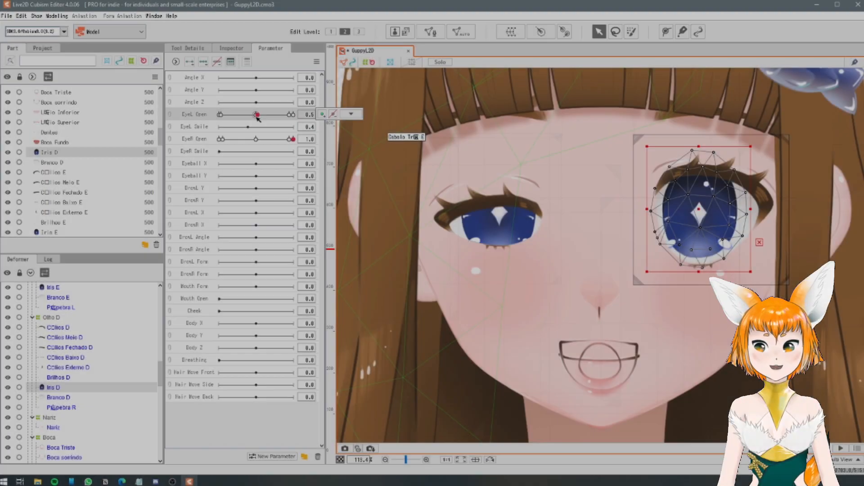
- Set the EyeL Open and EyeR Open parameters to 1.0
drag(256, 116, 325, 126)
drag(253, 138, 310, 139)
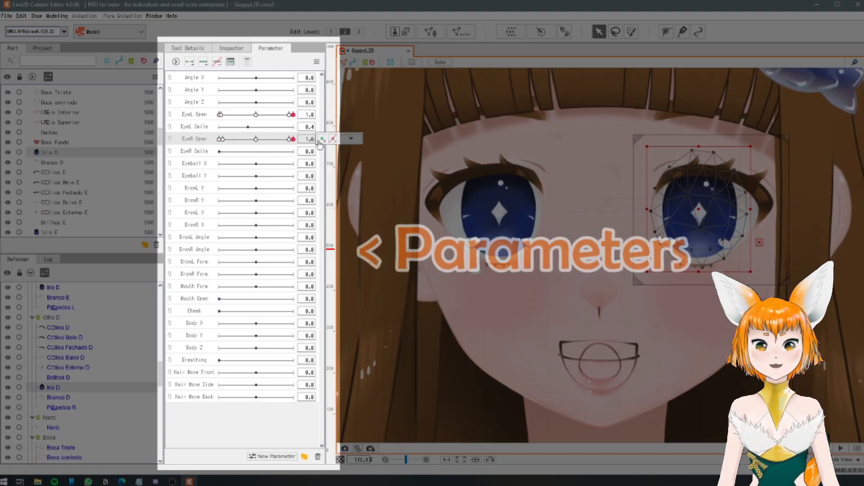
scroll(497, 116, down, 2)
scroll(473, 118, up, 2)
drag(504, 209, 480, 217)
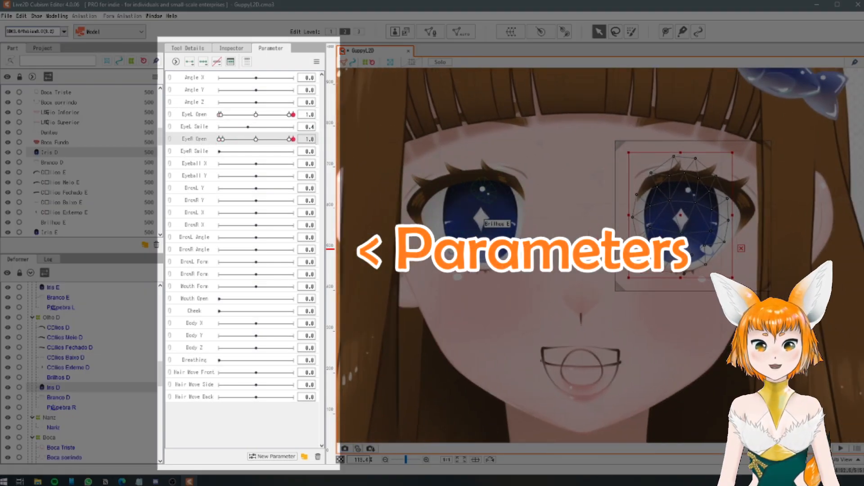
- Select the eye highlights Brilhos E and preview the EyeL Open parameter at 0.5 and near fully open
click(486, 221)
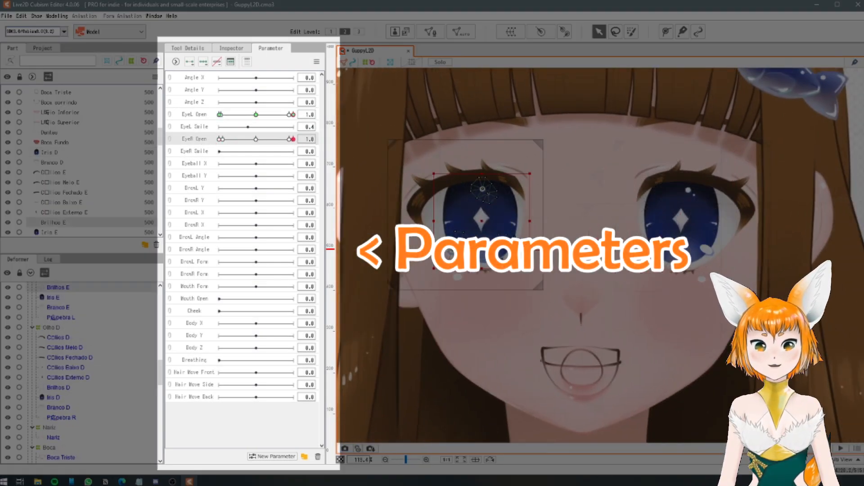
click(195, 116)
mouse_move(321, 118)
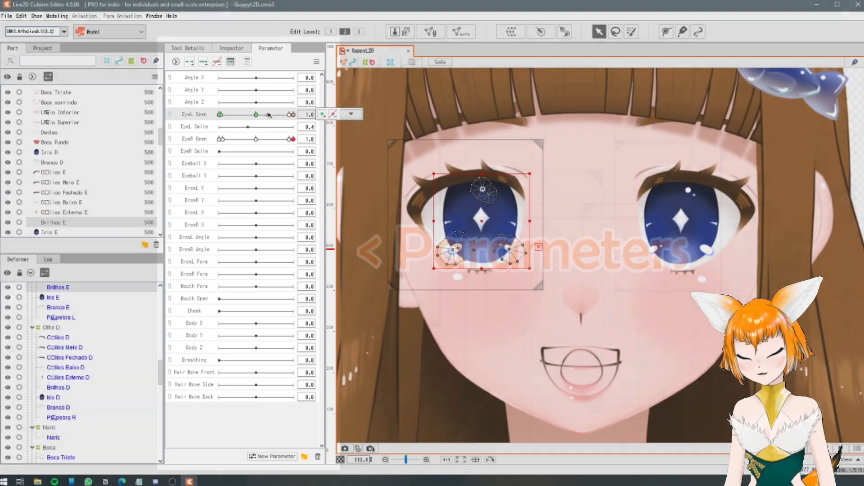
click(256, 115)
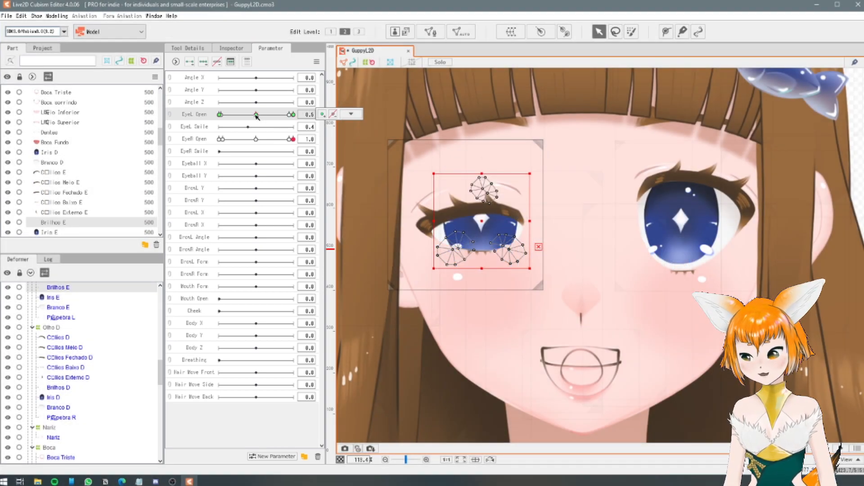
drag(258, 116, 292, 115)
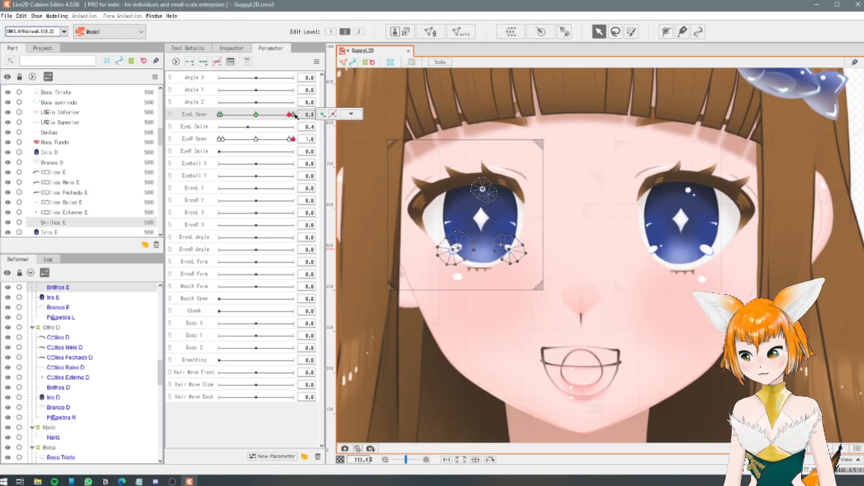
- Set EyeL Open to 0.5 and squash the Brilhos E highlights vertically to fit the half-closed eye
click(256, 115)
drag(482, 174, 486, 212)
drag(484, 267, 480, 250)
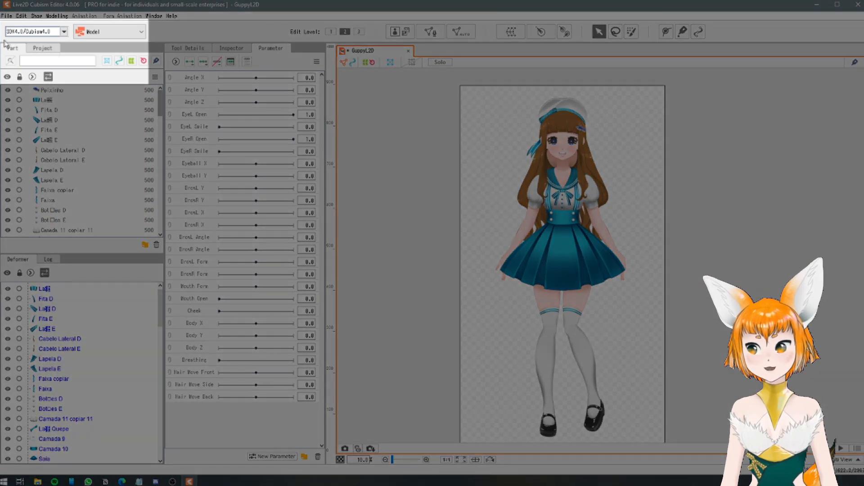
- Set the GuppyL2D model's target version to SDK3.0/Cubism3.0(3.2) and confirm the selection
click(44, 33)
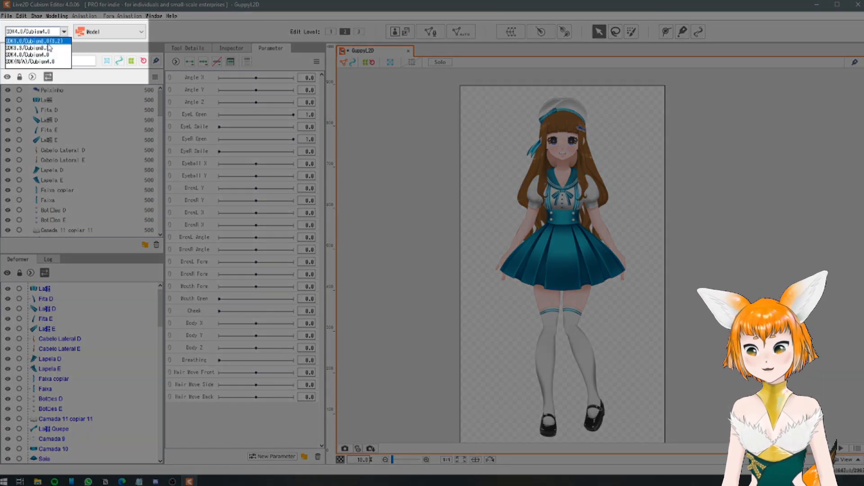
click(31, 40)
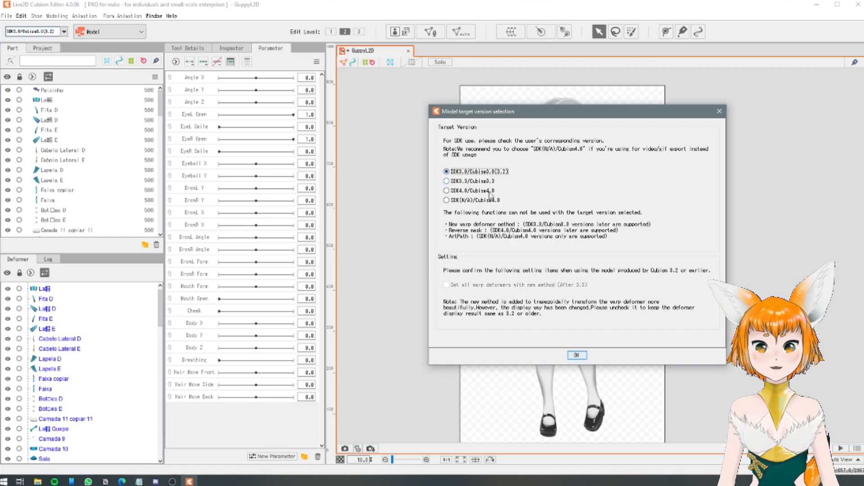
click(578, 355)
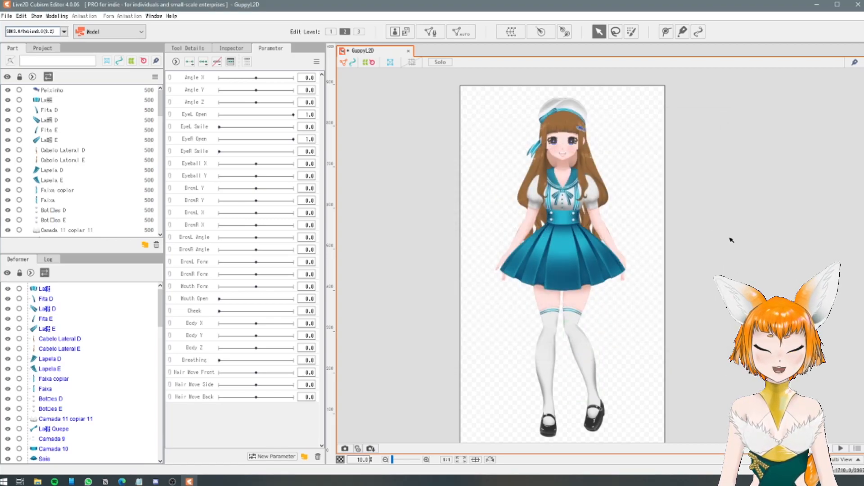
- Select all model parts and generate their meshes automatically with the Standard preset
key(ctrl+a)
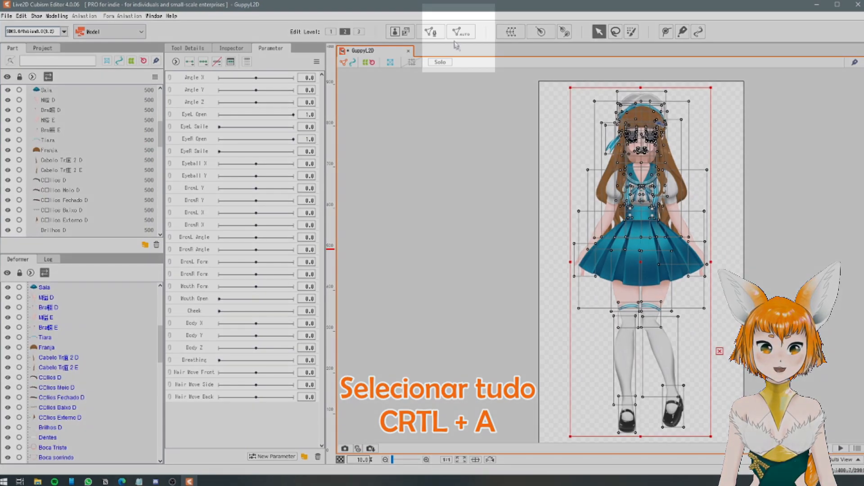
click(459, 33)
click(453, 204)
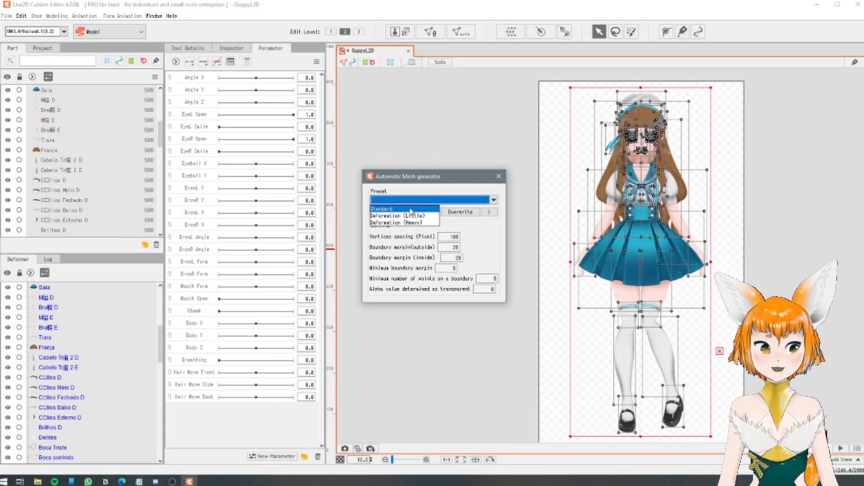
key(Return)
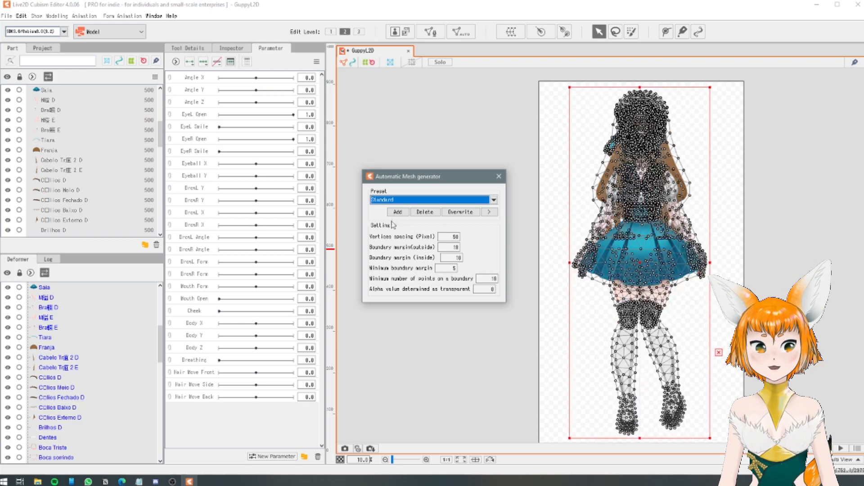
click(499, 176)
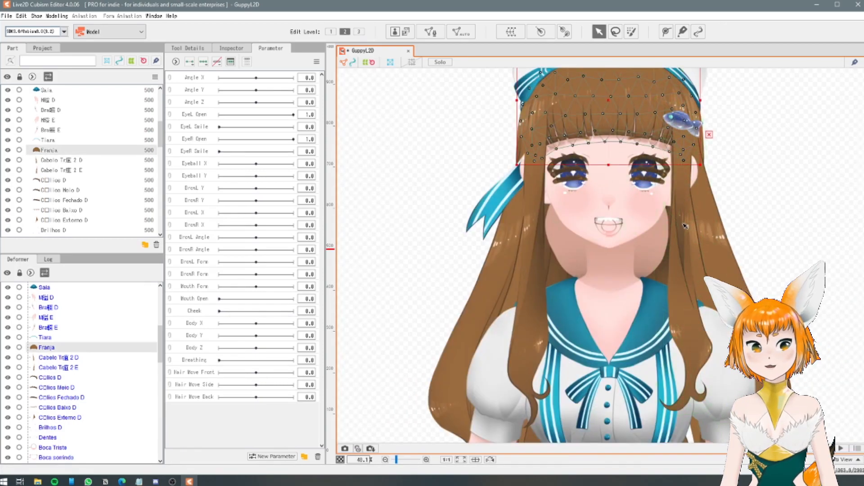
- Examine the generated meshes on individual parts, including the back hair and the stockings
click(537, 279)
click(491, 293)
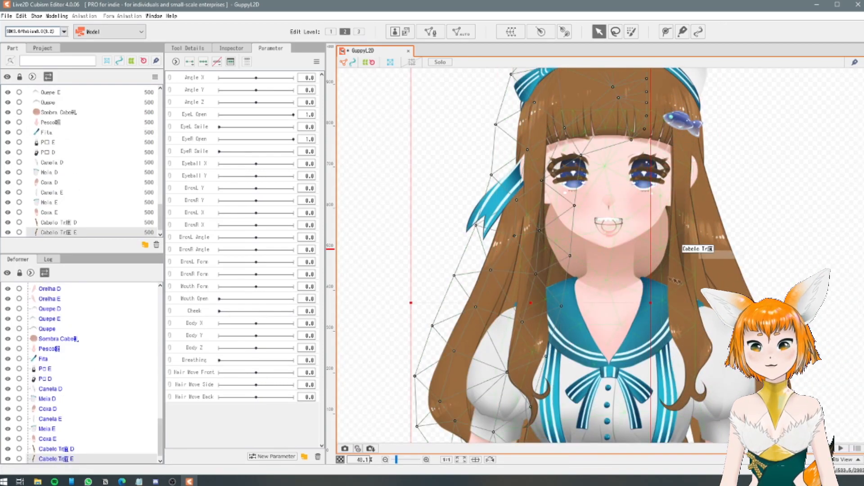
click(699, 261)
scroll(698, 262, down, 3)
drag(712, 352, 661, 251)
click(640, 381)
scroll(640, 381, down, 2)
drag(640, 380, 604, 286)
click(603, 354)
click(597, 354)
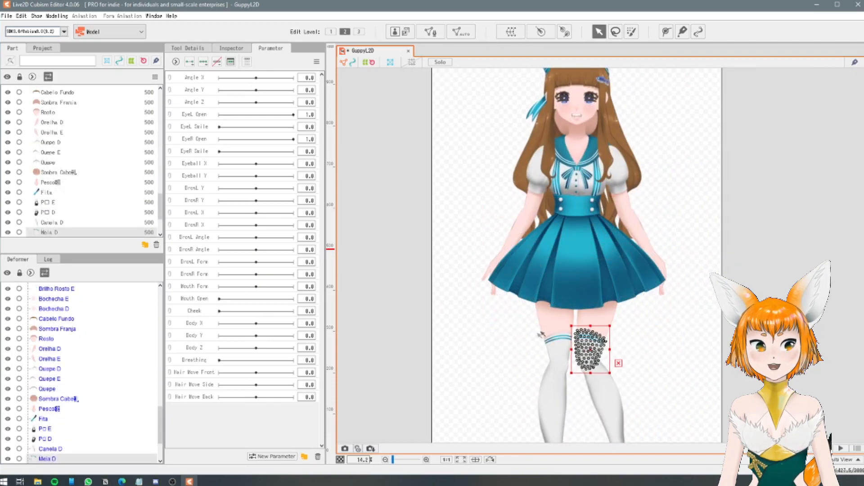
- Examine the generated meshes on the leg and arm parts of the Guppy model
click(540, 329)
click(592, 312)
click(693, 316)
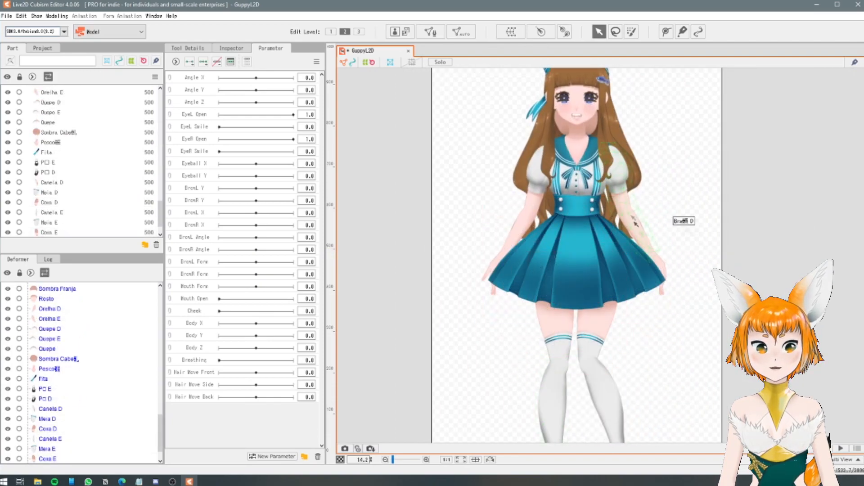
drag(633, 221, 643, 293)
scroll(604, 174, up, 4)
scroll(666, 183, up, 3)
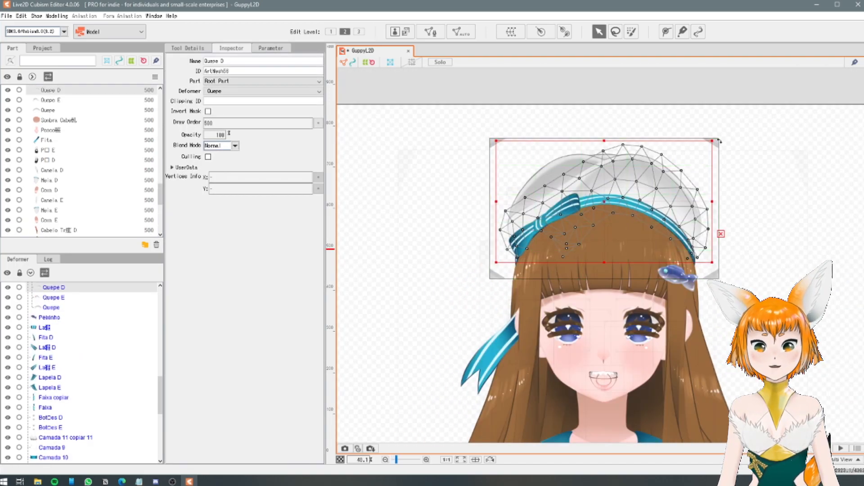
- Try out moving the Quepe warp deformer together with the beret parts and undo the move
click(717, 143)
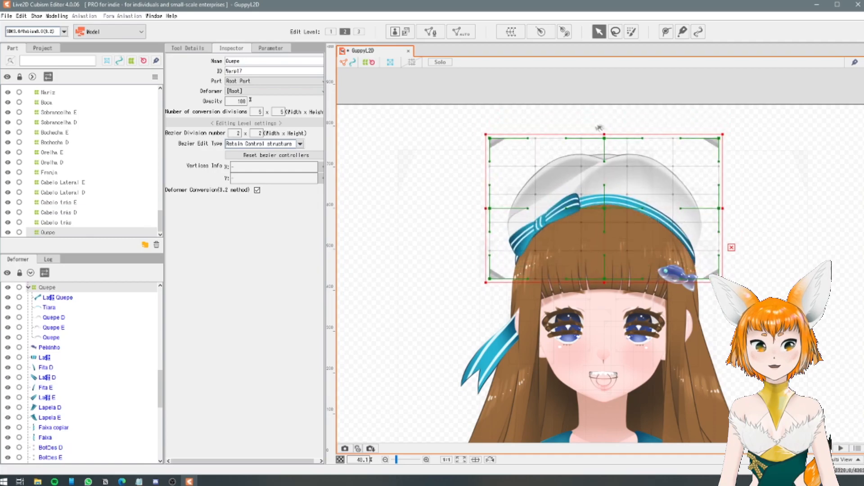
mouse_move(606, 189)
mouse_down()
mouse_move(605, 162)
mouse_move(606, 185)
mouse_up()
key(ctrl+z)
drag(491, 279, 460, 317)
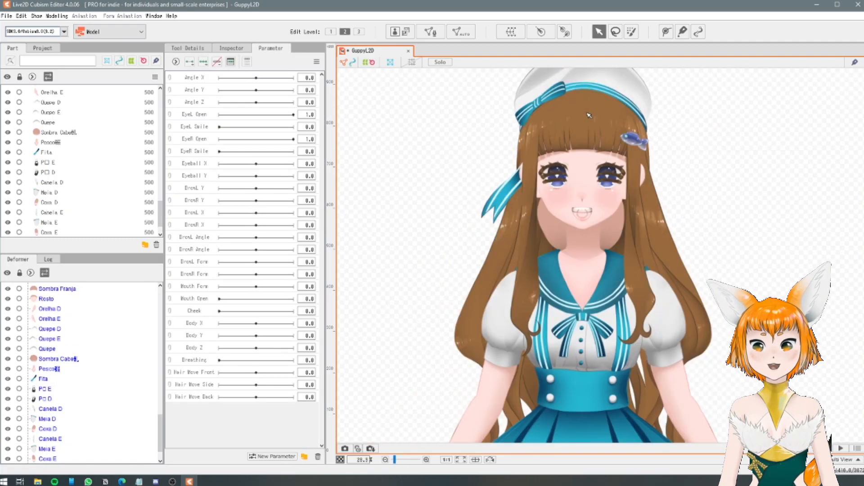
- Start the E eye selection with the Iris E and Brilhos E parts
scroll(573, 173, up, 6)
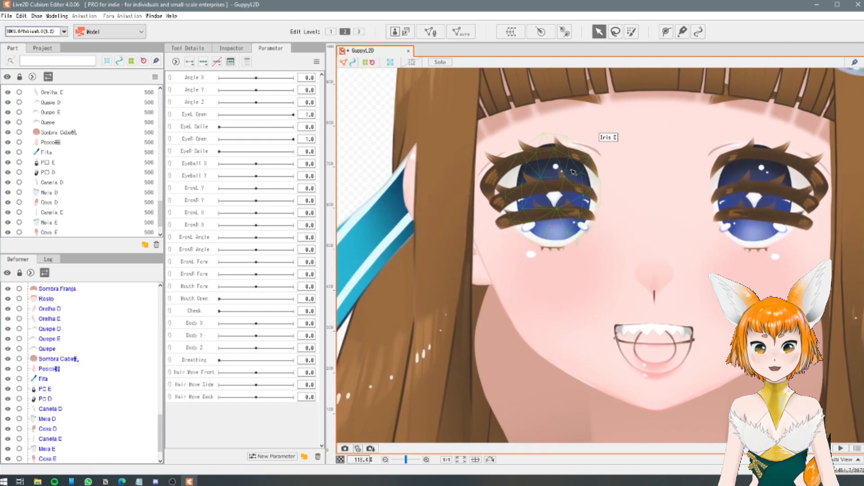
scroll(573, 172, up, 2)
click(549, 176)
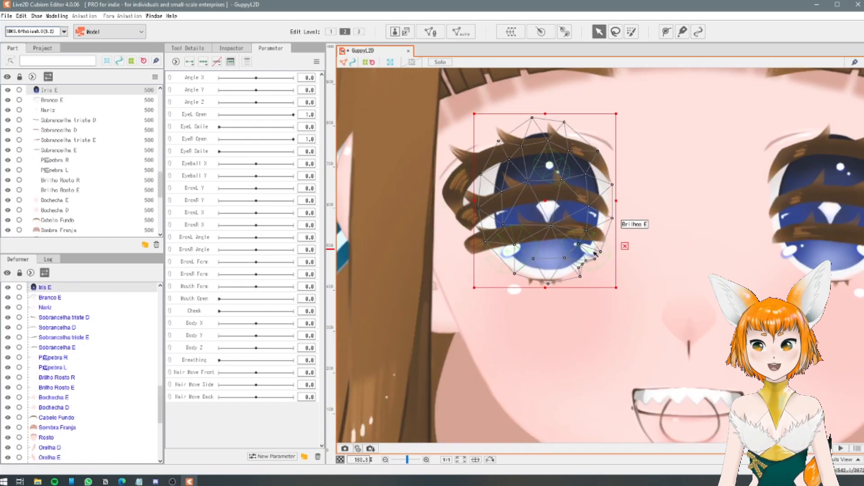
click(593, 253)
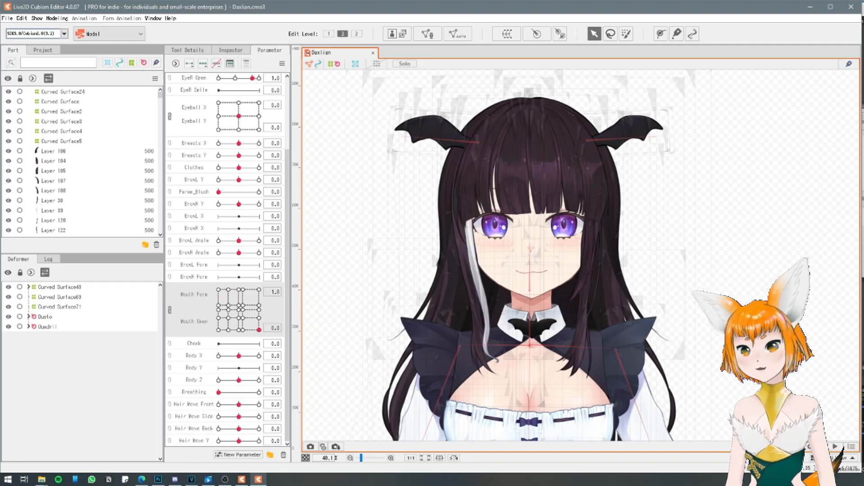
- In the Daxlian model, preview the mouth warp deformer with the head turned using Angle X and Y, varying Mouth Form and Mouth Open
scroll(225, 258, up, 3)
drag(238, 93, 257, 87)
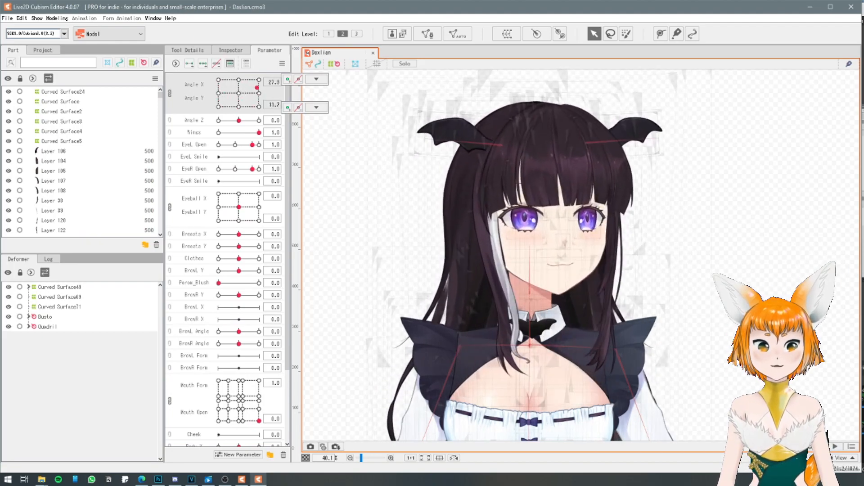
scroll(559, 182, up, 5)
click(585, 252)
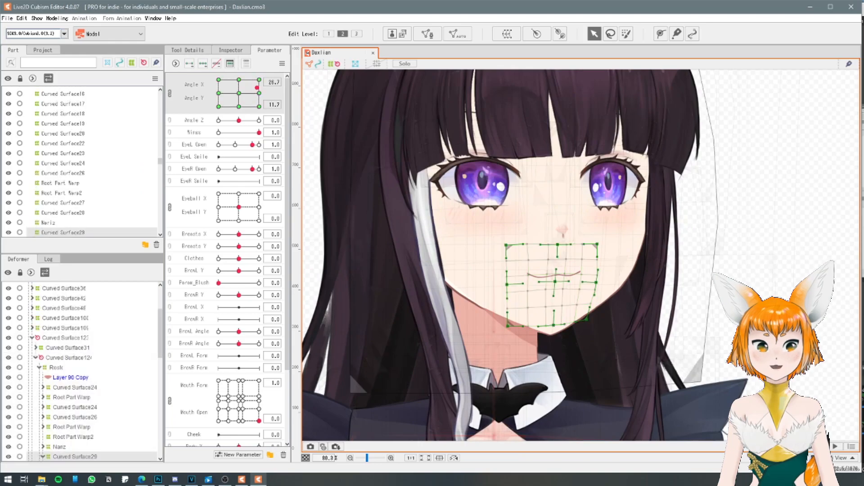
drag(258, 421, 250, 397)
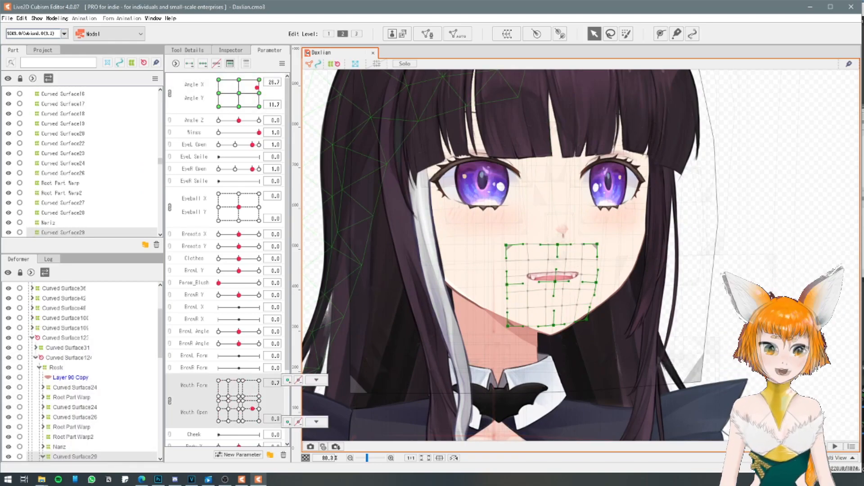
- Return the head to Angle X 0.0 and Angle Y 0.0 and inspect the Rosto warp deformer around the face
drag(256, 88, 240, 97)
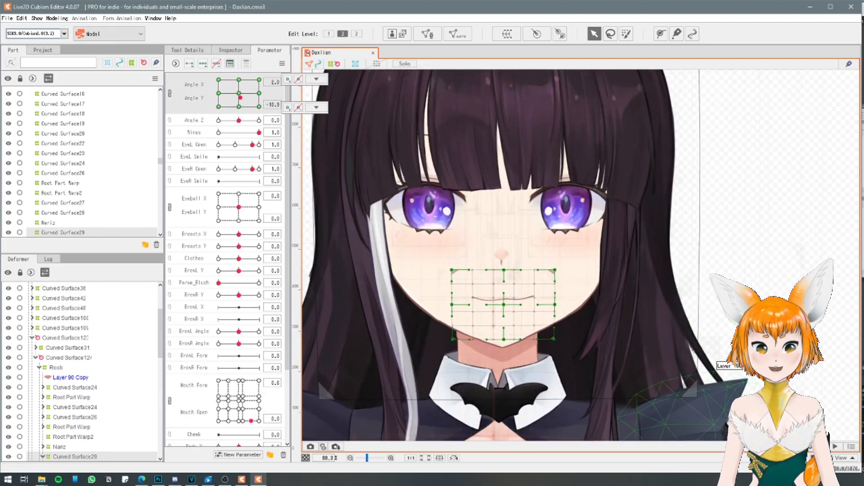
click(693, 311)
scroll(689, 311, down, 3)
scroll(584, 256, down, 2)
mouse_move(240, 96)
mouse_down()
mouse_move(258, 81)
mouse_move(258, 107)
mouse_move(251, 81)
mouse_move(257, 95)
mouse_move(239, 93)
mouse_up()
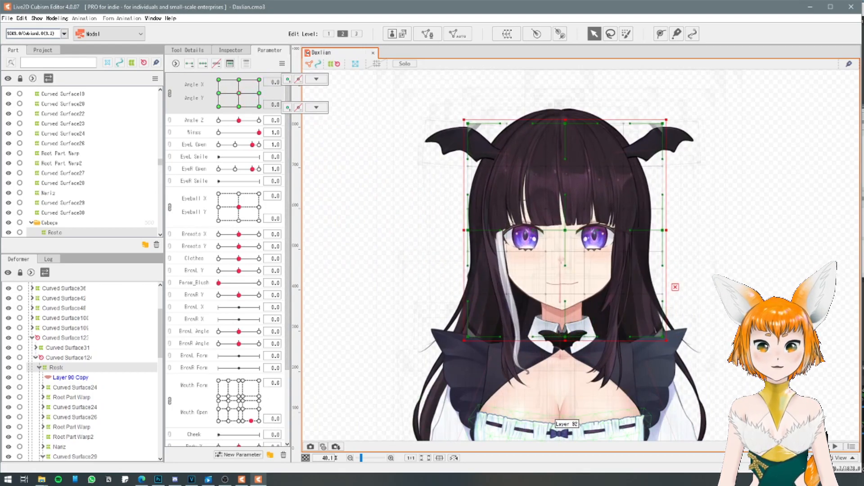
click(675, 286)
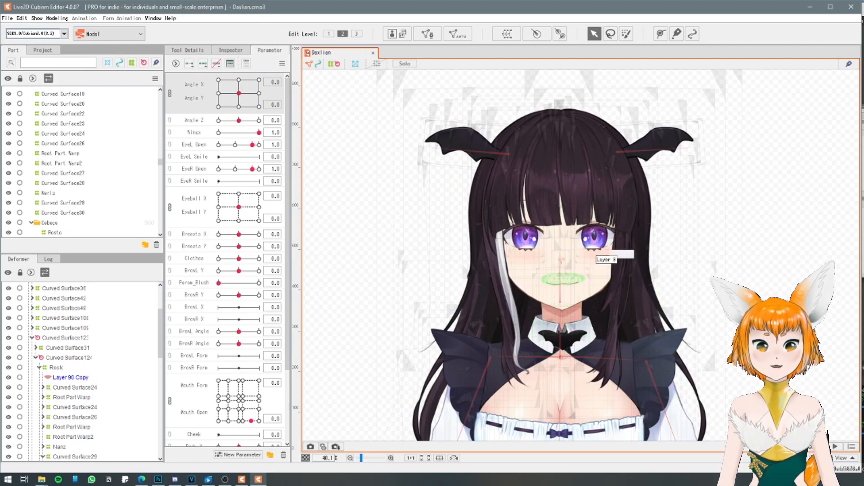
- Shift the gaze to Eyeball X 0.5 and Eyeball Y -0.1 and inspect the eye's warp deformers
scroll(598, 227, up, 2)
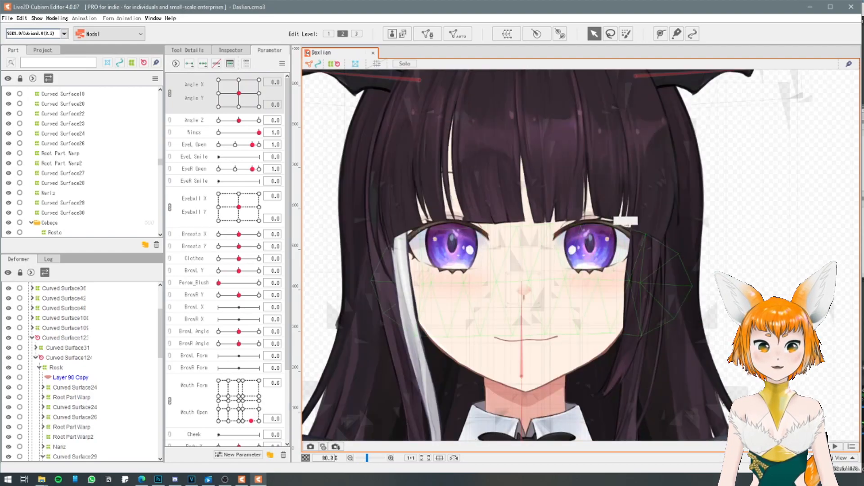
mouse_move(238, 207)
mouse_down()
mouse_move(236, 194)
mouse_move(244, 220)
mouse_move(227, 195)
mouse_move(249, 208)
mouse_up()
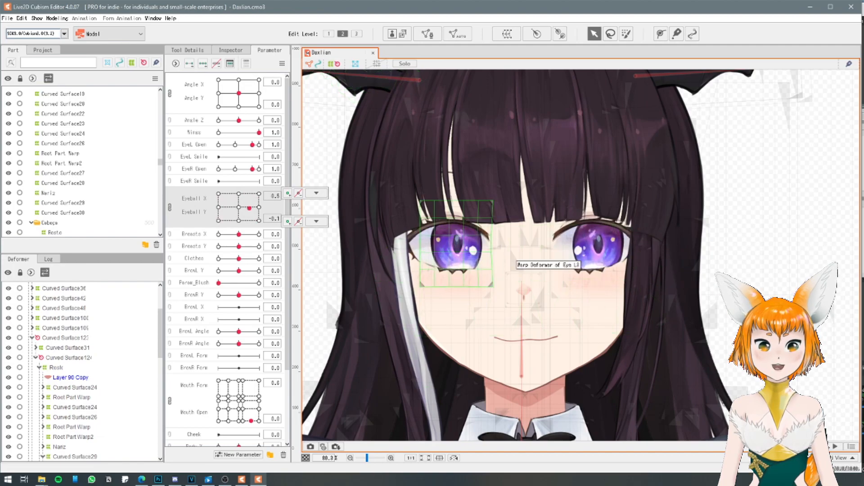
click(491, 240)
click(516, 268)
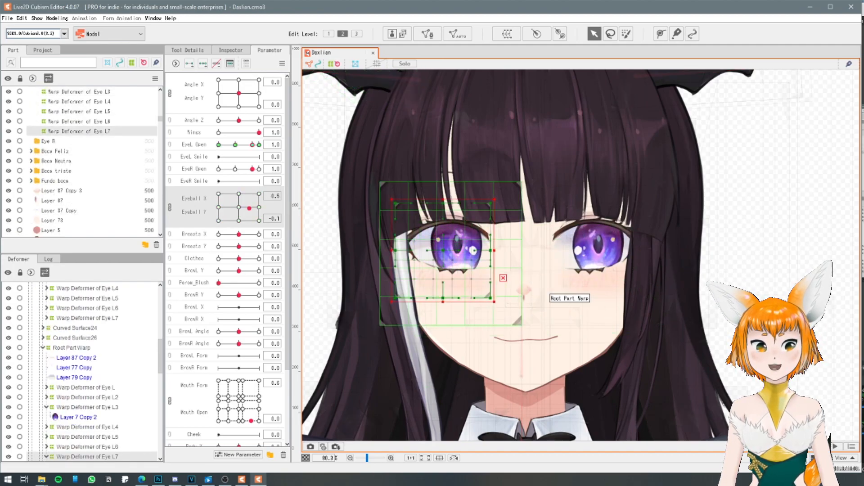
key(Escape)
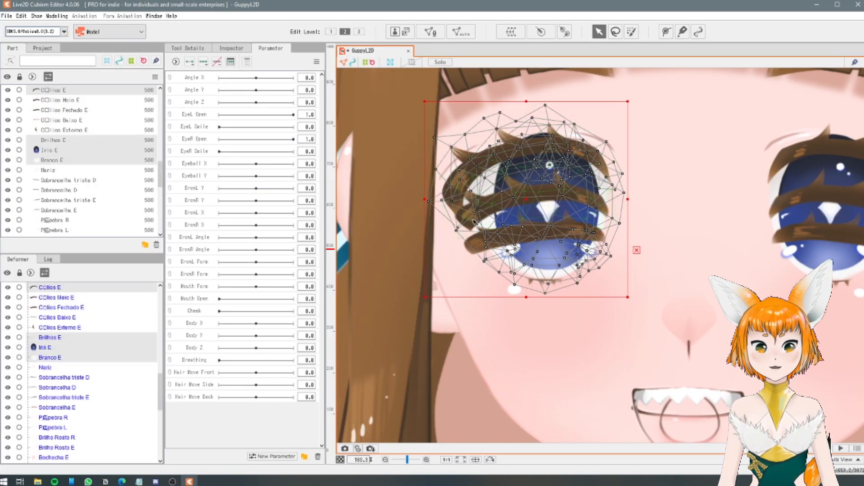
- In the Guppy model, add Cílios Meio E, Cílios Fechado E and Cílios Baixo E to the selection and check it with an undone trial move
shift+click(473, 221)
shift+click(477, 243)
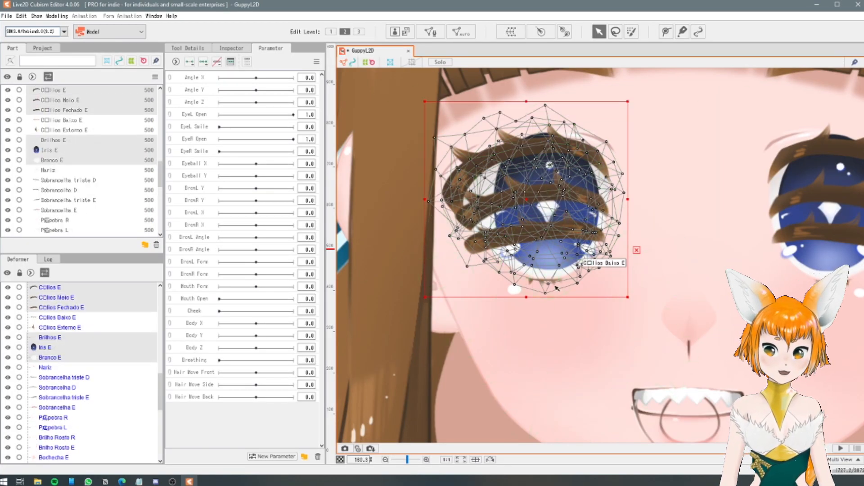
shift+click(536, 284)
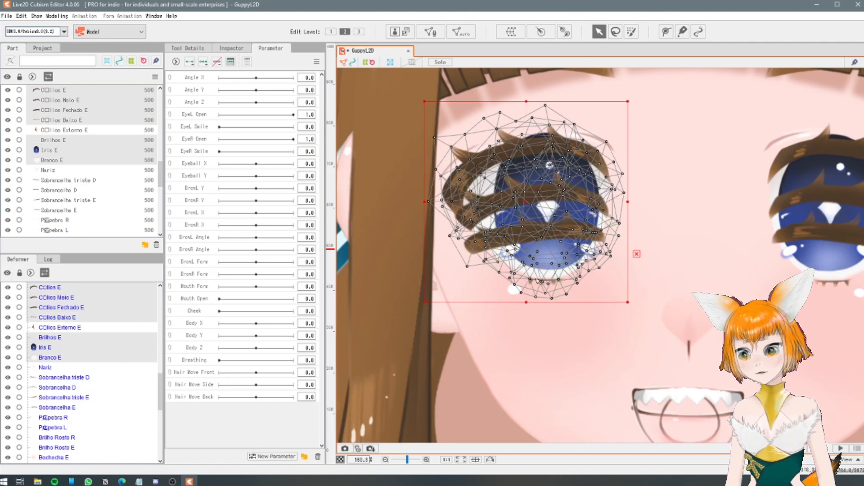
scroll(541, 274, up, 5)
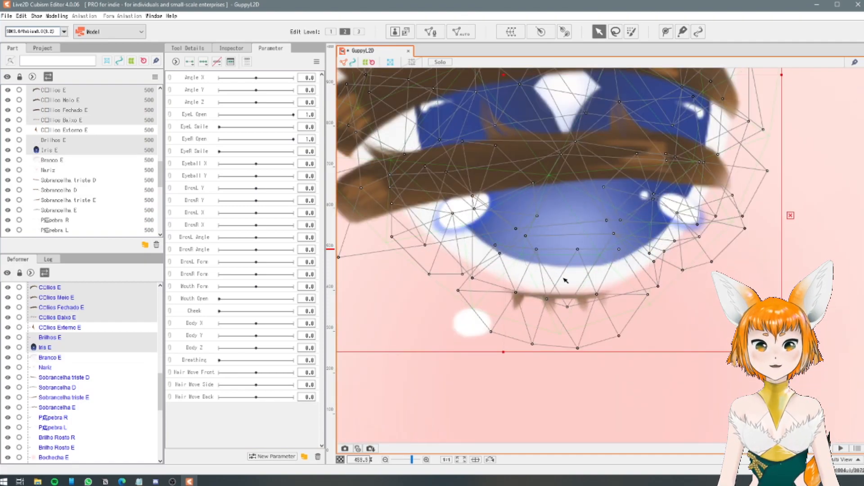
scroll(565, 219, down, 8)
drag(564, 221, 605, 220)
key(ctrl+z)
- Restrict the selection to the E eye parts from Cílios E through Branco E and check it with an undone trial move
scroll(527, 221, down, 10)
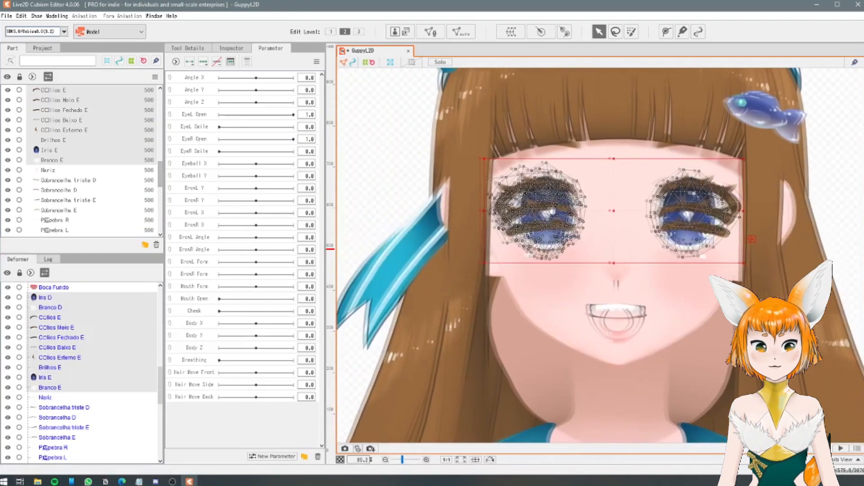
drag(552, 210, 566, 210)
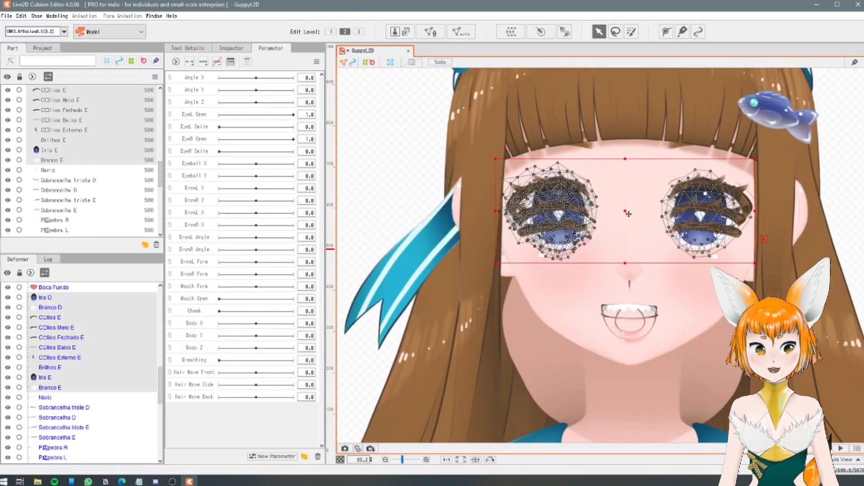
scroll(104, 129, up, 2)
scroll(103, 154, down, 1)
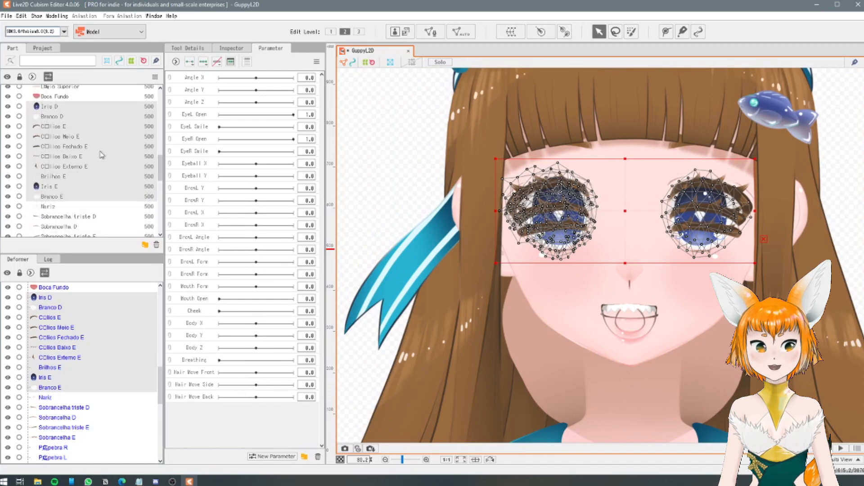
click(84, 167)
shift+click(65, 128)
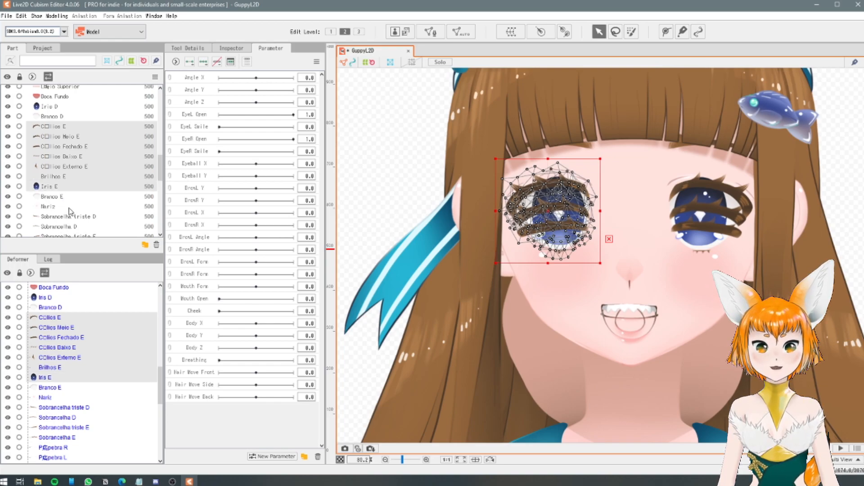
drag(552, 213, 433, 234)
key(ctrl+z)
- Add the Pálpebra L eyelid to the E eye selection and check it with an undone trial move
scroll(566, 176, up, 4)
scroll(568, 177, up, 3)
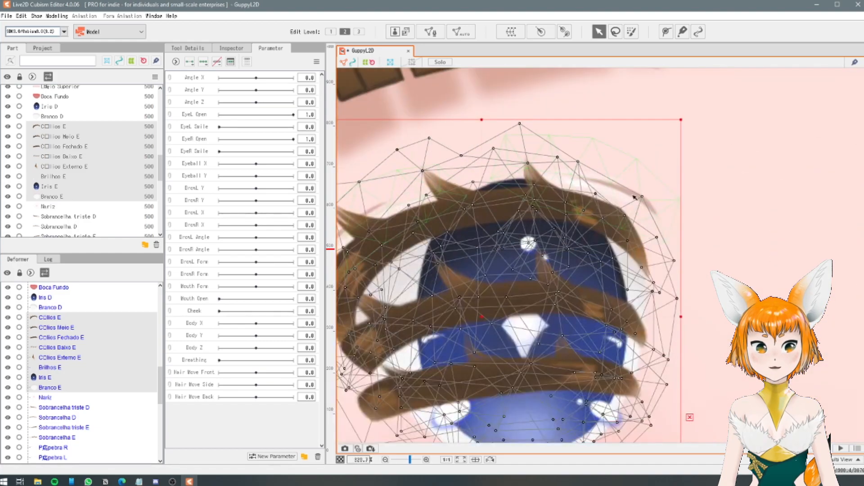
shift+click(632, 193)
scroll(620, 189, down, 3)
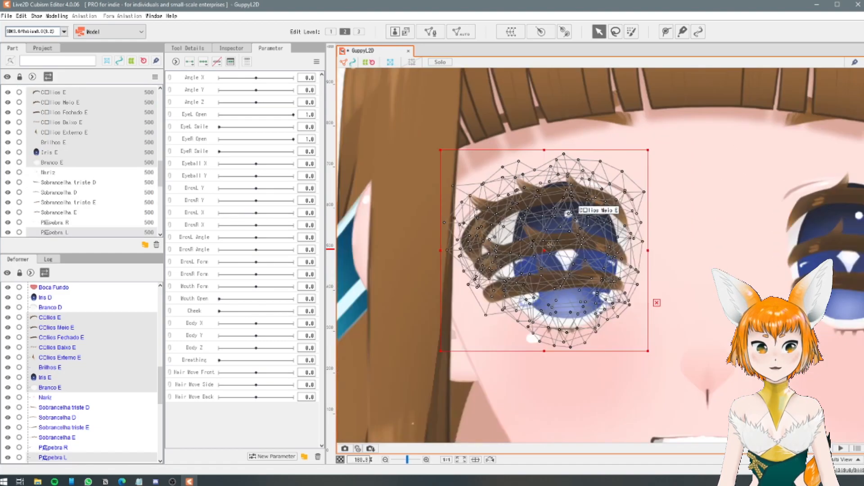
drag(574, 201, 502, 210)
drag(445, 260, 304, 274)
key(ctrl+z)
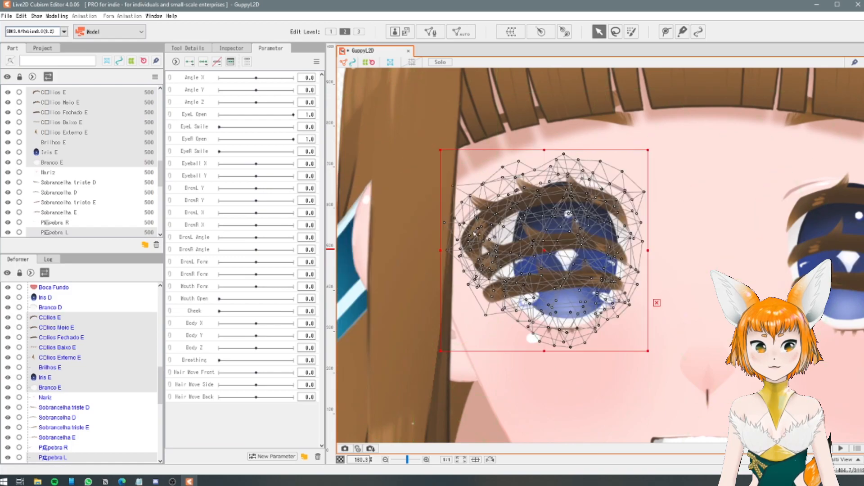
- Create a warp deformer named Olho E as parent of the selected eye parts and test it with an undone move
scroll(521, 193, down, 4)
scroll(543, 179, up, 2)
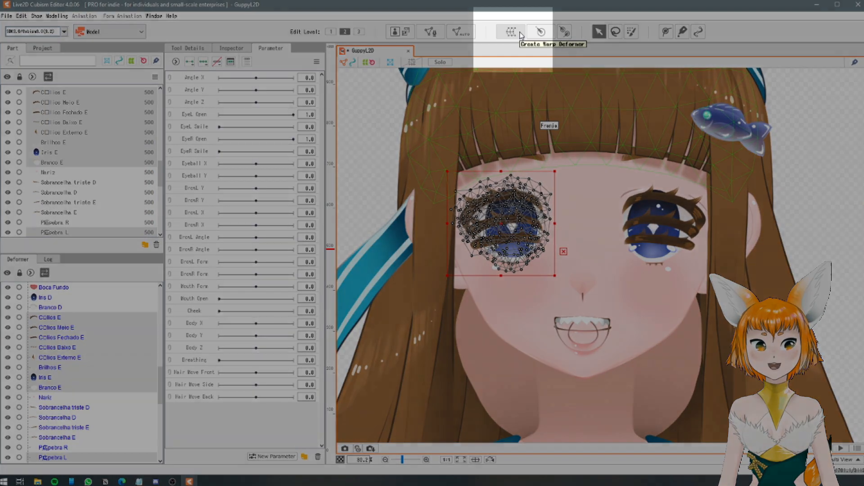
click(520, 35)
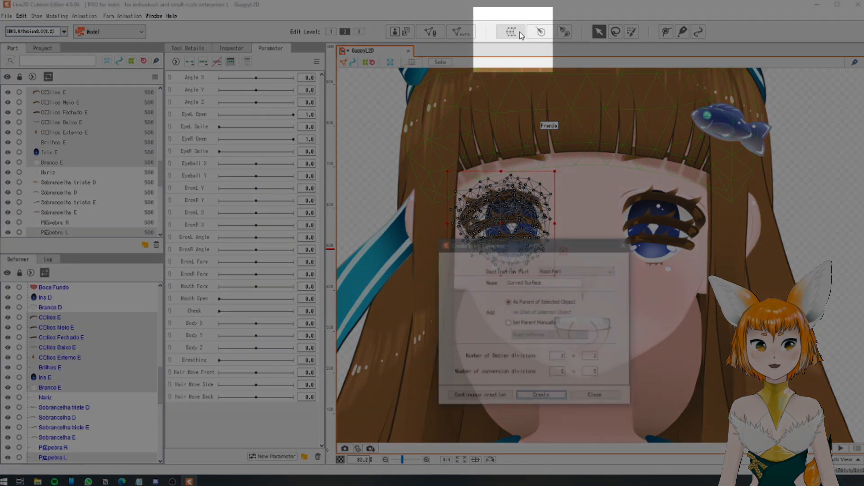
text(Olho E)
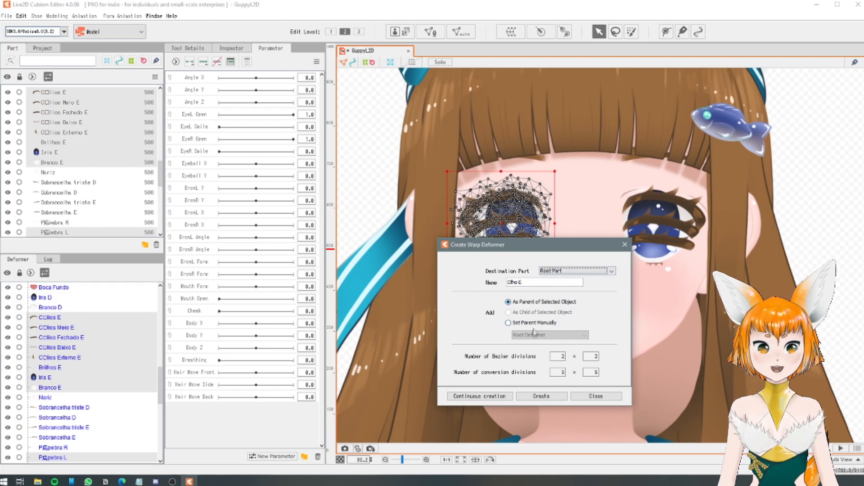
click(531, 399)
drag(505, 232, 450, 251)
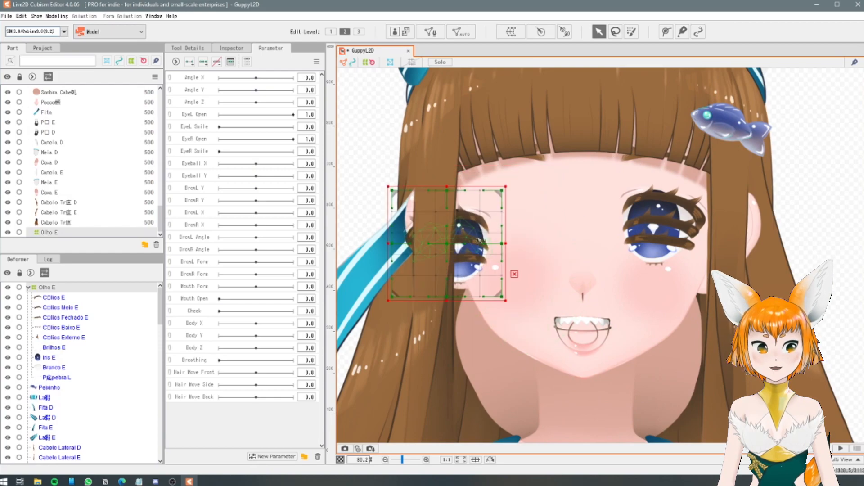
key(ctrl+z)
- Select all D eye parts, including iris, white, highlights, lashes and eyelid, and check the selection with an undone trial move
ctrl+click(66, 139)
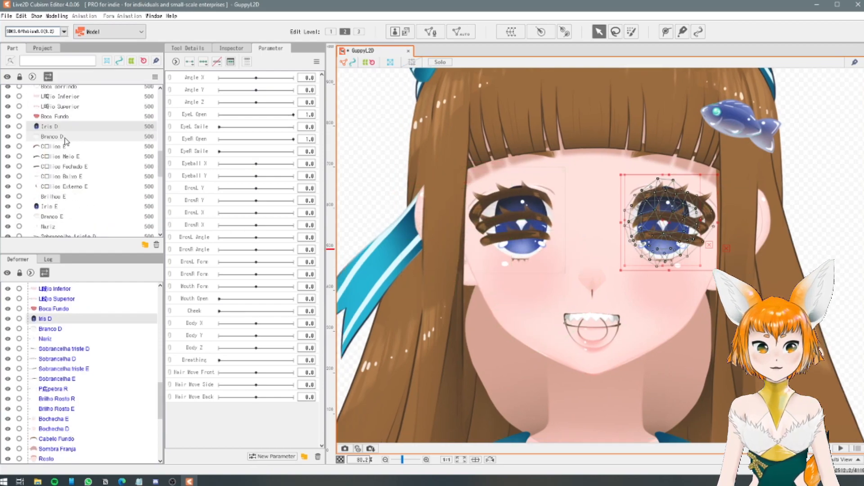
scroll(67, 143, up, 3)
ctrl+click(69, 164)
ctrl+click(69, 154)
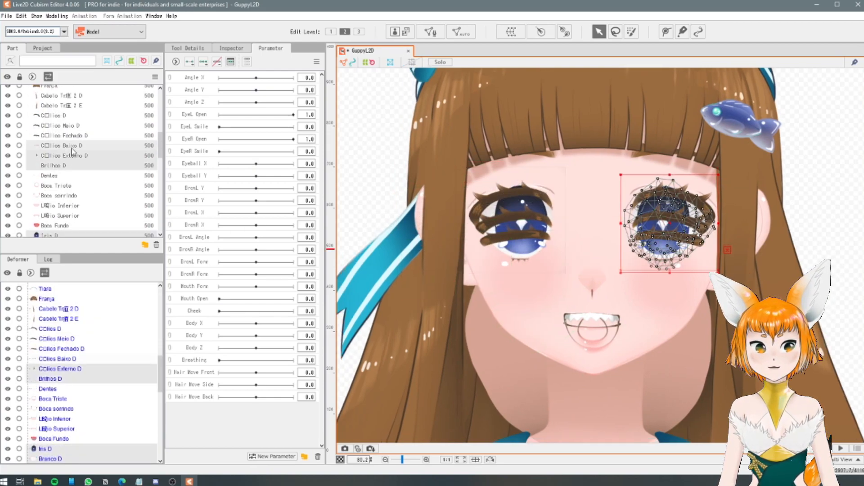
shift+click(69, 115)
scroll(642, 185, up, 4)
shift+click(642, 185)
scroll(562, 201, down, 5)
drag(585, 225, 602, 230)
key(ctrl+z)
- Create a warp deformer named Olho D for the selected D eye parts
click(510, 32)
text(Olho D)
click(540, 397)
- Select the nose part and create a warp deformer for it
click(517, 225)
click(531, 266)
scroll(531, 266, up, 2)
click(587, 290)
scroll(587, 289, up, 2)
click(511, 32)
drag(508, 282, 556, 279)
click(536, 398)
- Select the Lábio Inferior part of the mouth
scroll(562, 252, down, 1)
click(573, 290)
scroll(574, 290, up, 3)
click(101, 165)
click(81, 193)
- Set the display quality of the model image to 1/2
click(57, 16)
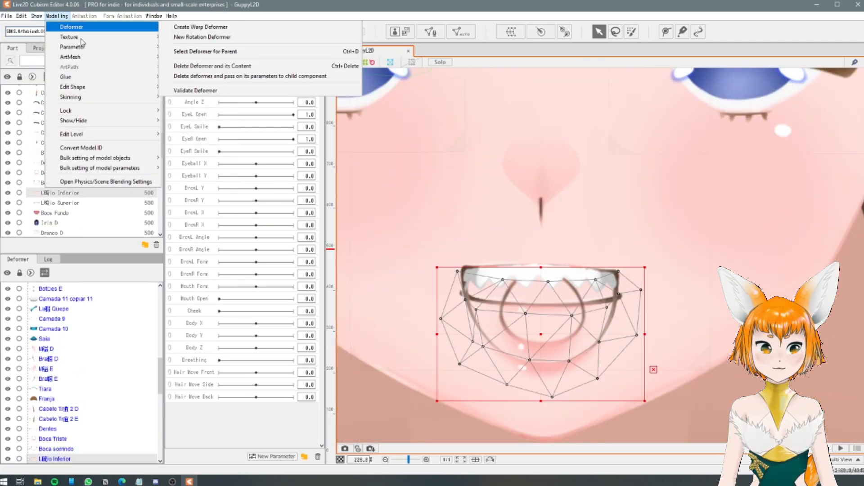
mouse_move(36, 16)
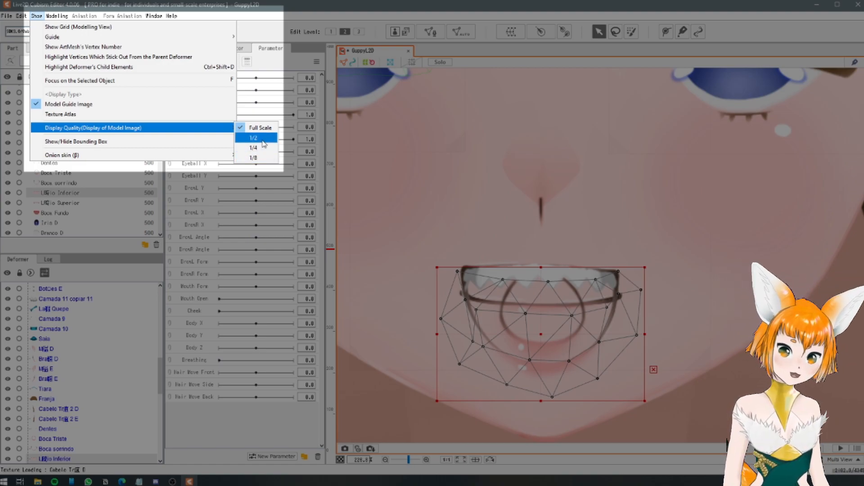
click(263, 140)
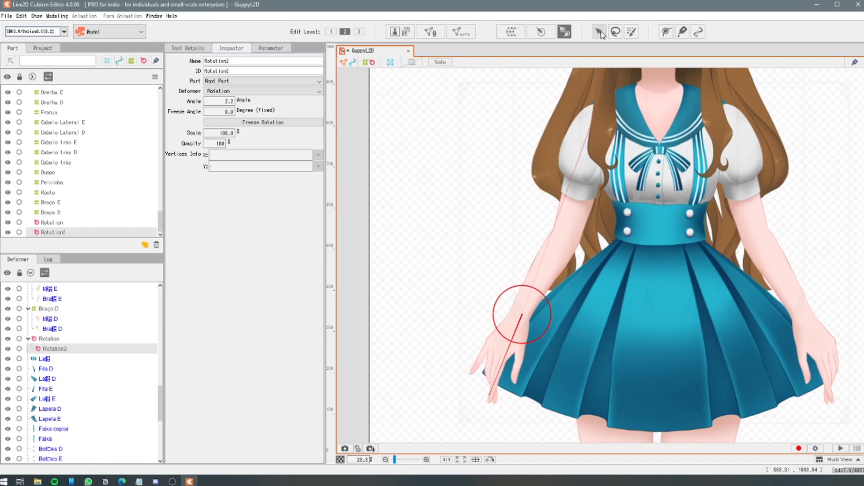
- Nest the Rotation deformer of arm E, together with its child Rotation2, under the Braço E warp deformer
click(408, 230)
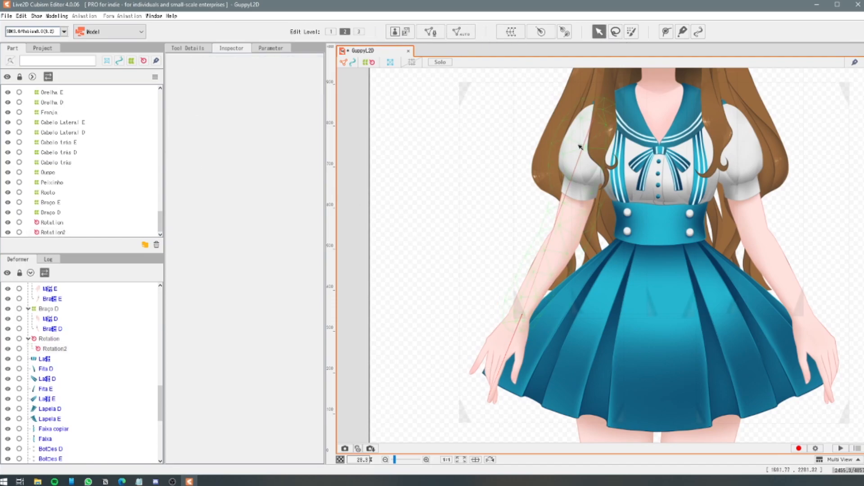
click(594, 116)
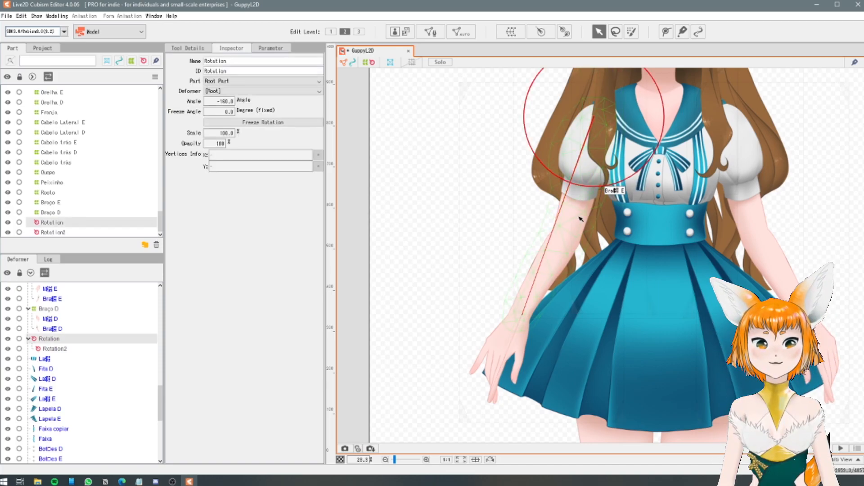
click(580, 219)
scroll(80, 380, up, 2)
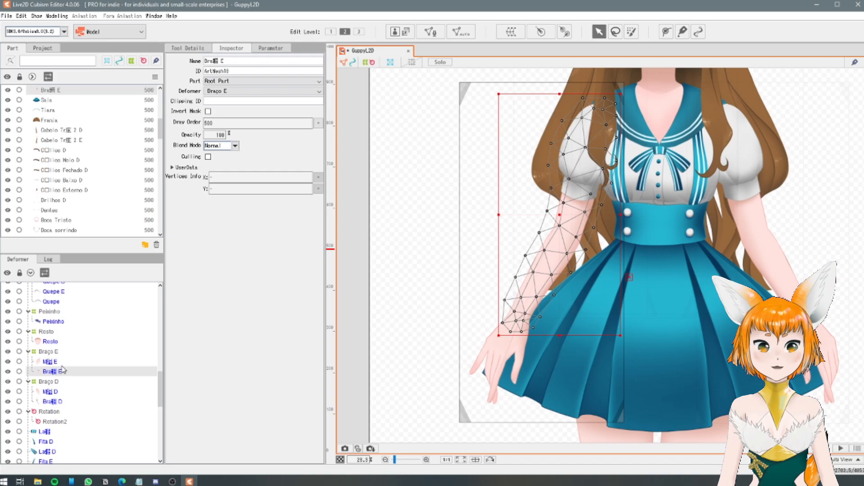
click(50, 352)
click(49, 362)
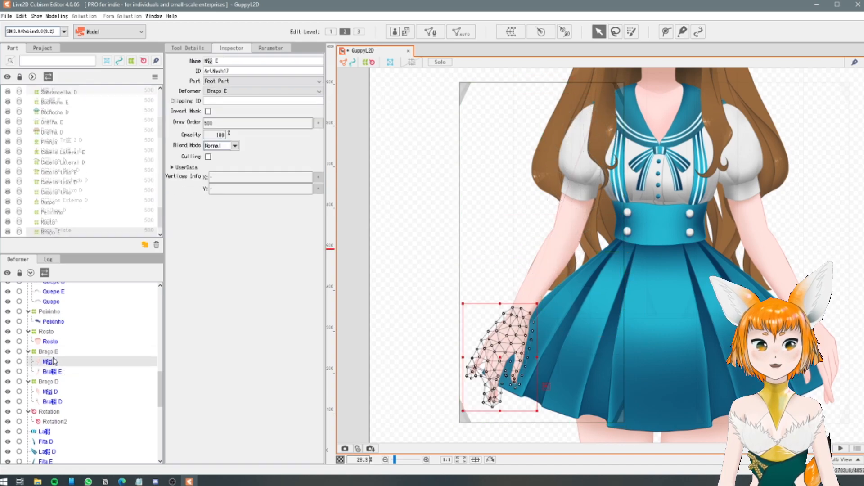
click(45, 411)
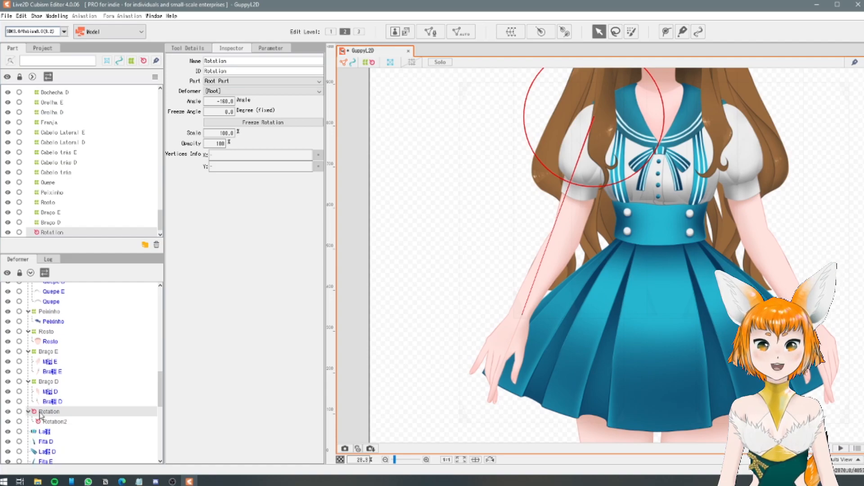
drag(53, 360, 53, 360)
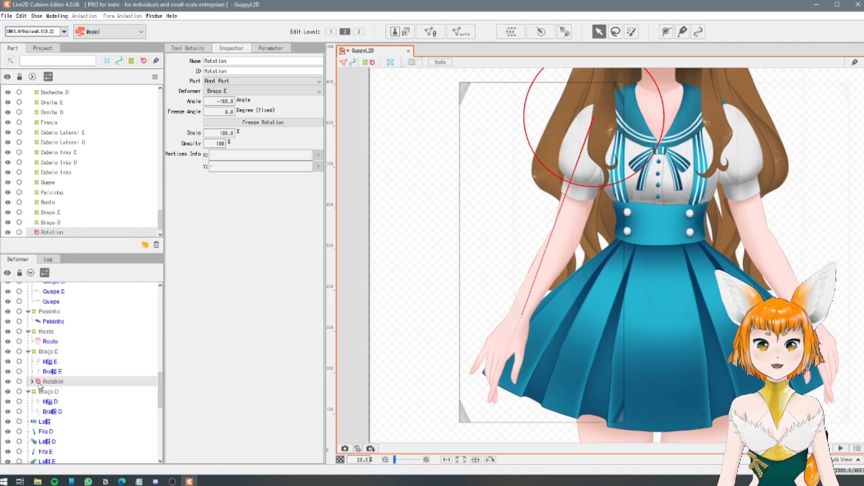
- Move the Braço E arm mesh under Rotation and the Mão E hand mesh under Rotation2
click(50, 362)
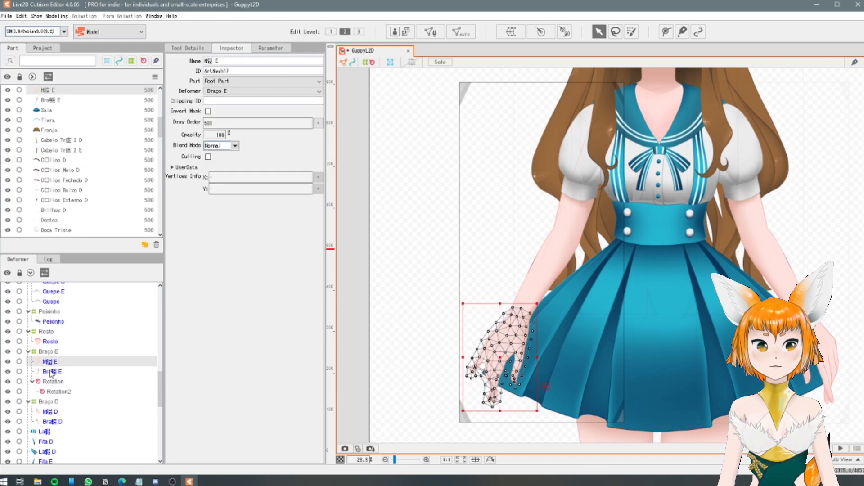
click(52, 371)
drag(54, 386, 57, 395)
click(47, 362)
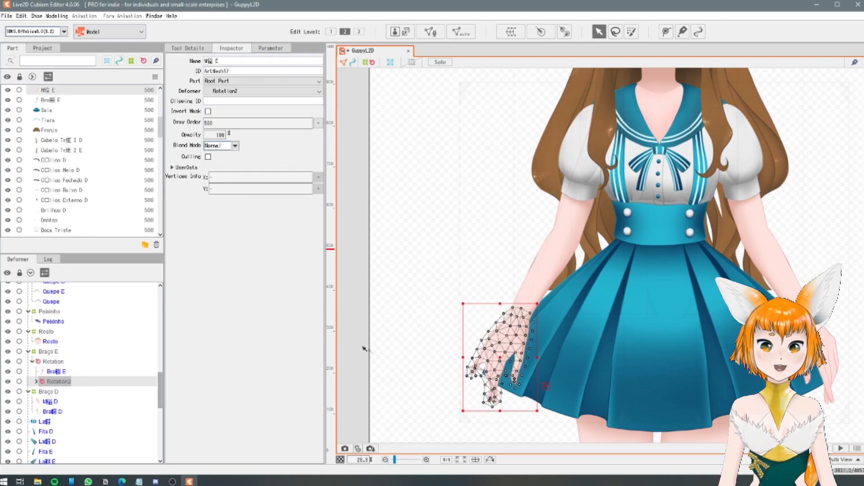
click(455, 311)
- Check the movement of arm E by trying out its wrist and shoulder rotation deformers
click(524, 318)
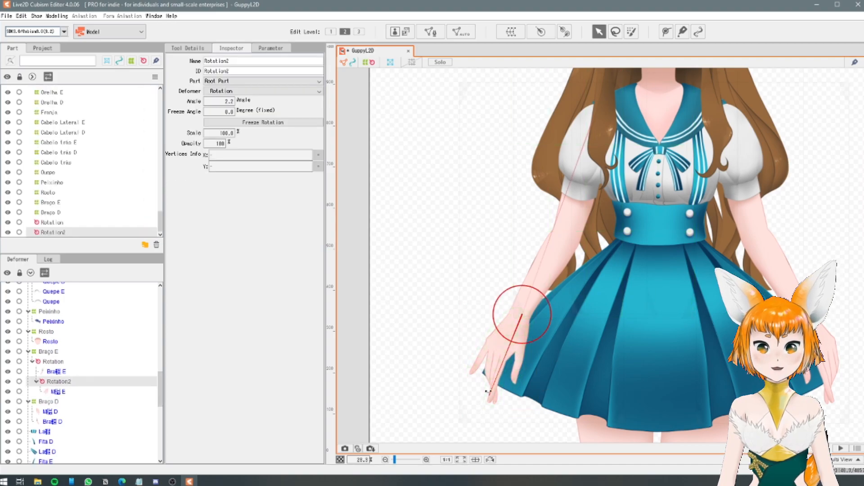
drag(487, 396, 577, 248)
click(578, 248)
click(594, 120)
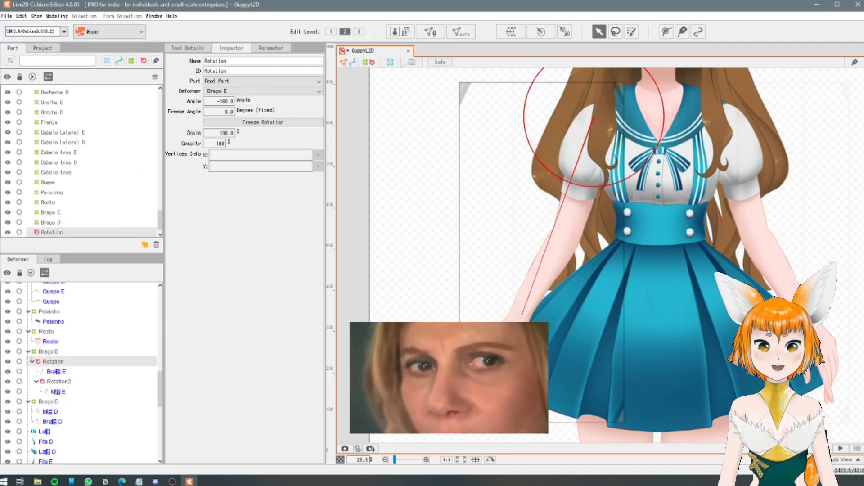
- Create shoulder and wrist rotation deformers under Braço D and nest the arm and hand meshes under them
scroll(519, 316, down, 2)
click(48, 401)
click(540, 32)
click(53, 421)
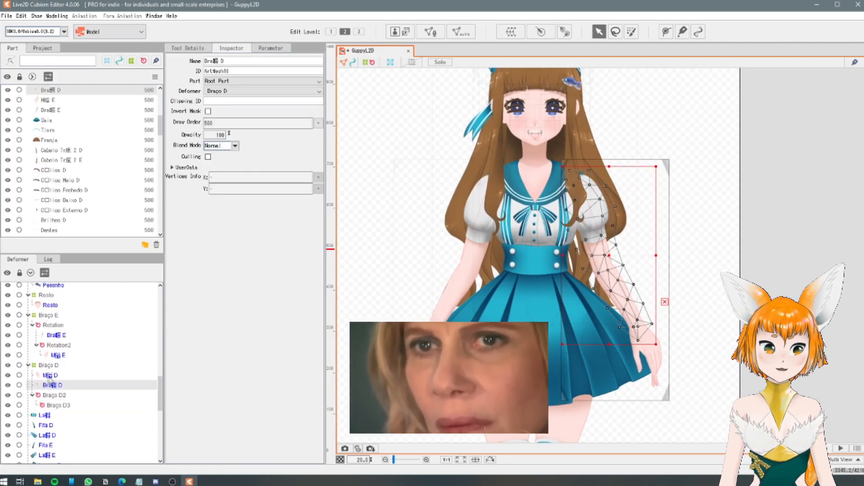
drag(52, 385, 54, 394)
- Try drawing an additional rotation deformer chain along arm D from shoulder to elbow, and undo it
click(581, 200)
click(564, 31)
scroll(585, 248, up, 4)
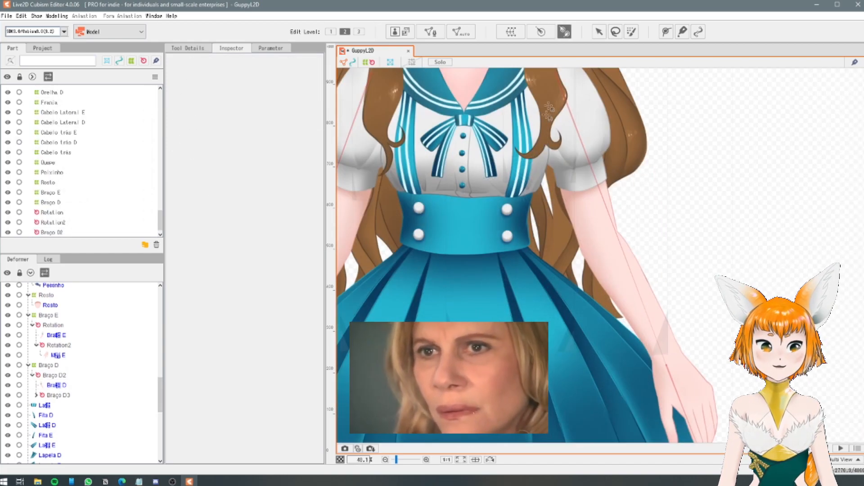
drag(622, 285, 675, 362)
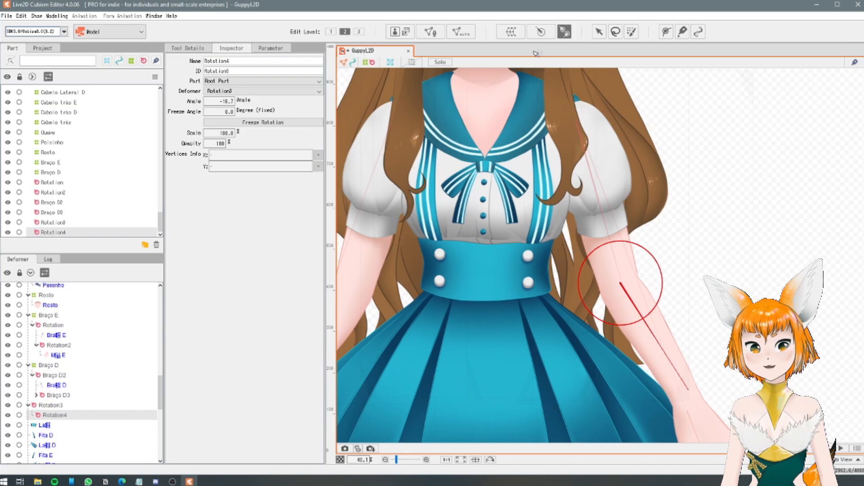
key(ctrl+z)
key(ctrl+z)
- Select the E-side ribbon, bow, lapel, band and button parts and create a warp deformer named Roupa E
scroll(570, 180, down, 4)
scroll(555, 216, up, 6)
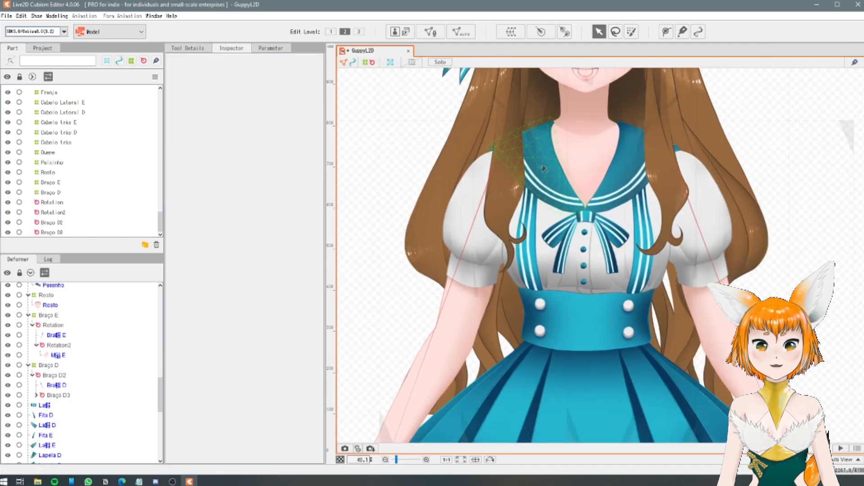
click(639, 193)
shift+click(517, 194)
shift+click(495, 310)
drag(581, 263, 556, 220)
shift+click(583, 182)
shift+click(509, 241)
shift+click(520, 277)
scroll(527, 351, down, 2)
shift+click(505, 351)
click(511, 31)
text(Roupa E)
click(703, 361)
- Select the matching D-side clothing parts and create a warp deformer named Roupa D
click(596, 202)
shift+click(611, 279)
shift+click(594, 352)
click(511, 31)
text(Roupa D)
click(702, 360)
- Select the central bow, Camada 11 copiar 11 and Camada 10 together with the Roupa E and Roupa D deformers
scroll(551, 203, up, 3)
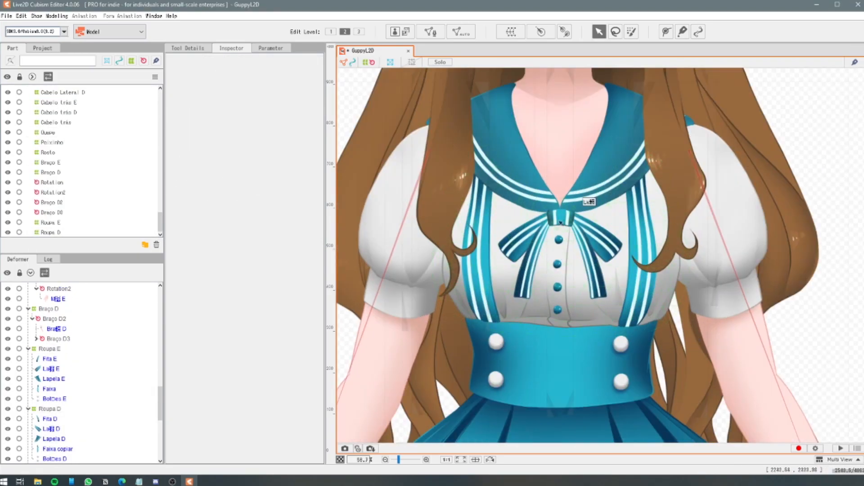
click(585, 288)
shift+click(538, 291)
shift+click(618, 201)
shift+click(585, 288)
shift+click(618, 351)
scroll(599, 203, down, 3)
drag(598, 202, 578, 295)
click(510, 32)
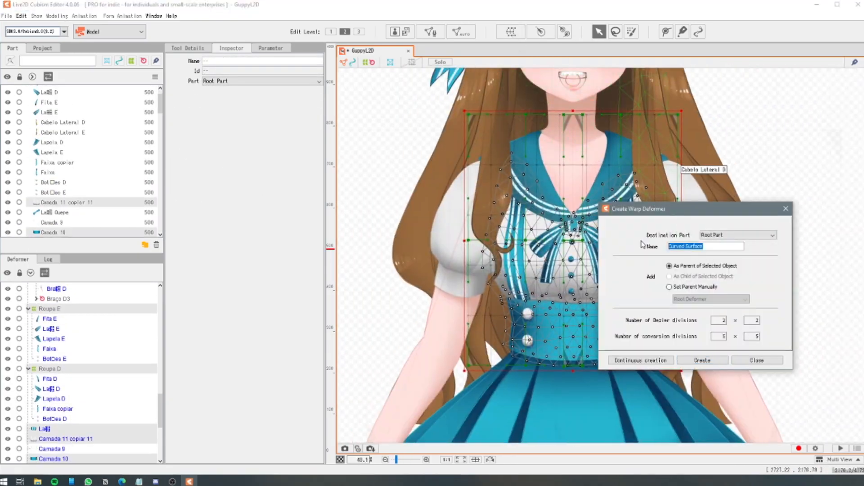
click(757, 360)
- Add the neck to the torso selection and create a warp deformer named Tronco
scroll(582, 198, up, 3)
shift+click(582, 198)
scroll(583, 198, down, 3)
click(511, 32)
text(Tronco)
click(702, 360)
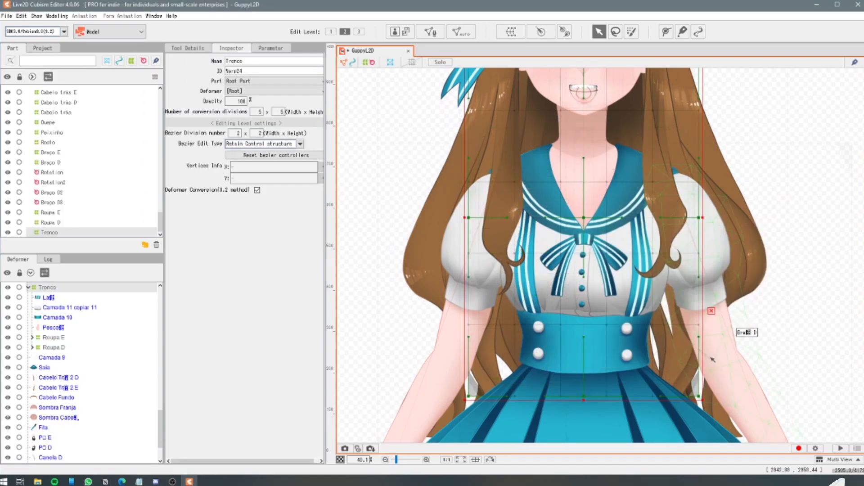
- Create a warp deformer named Saia for the skirt
click(648, 337)
click(511, 31)
text(Saia)
click(703, 362)
- Select the foot, shin, stocking and thigh parts of leg E and create a warp deformer named Perna E
click(540, 274)
drag(581, 405, 594, 107)
shift+click(551, 306)
shift+click(542, 225)
shift+click(547, 342)
scroll(563, 333, down, 3)
click(511, 32)
text(Perna E)
click(701, 360)
- Select all parts of leg D and create a warp deformer named Perna D
drag(653, 423, 596, 228)
click(510, 31)
text(Perna D)
click(682, 329)
- Place a chain of rotation deformers at the hip, knee and ankle of leg E under Perna E
click(570, 231)
scroll(571, 232, up, 2)
click(564, 31)
drag(547, 169, 575, 138)
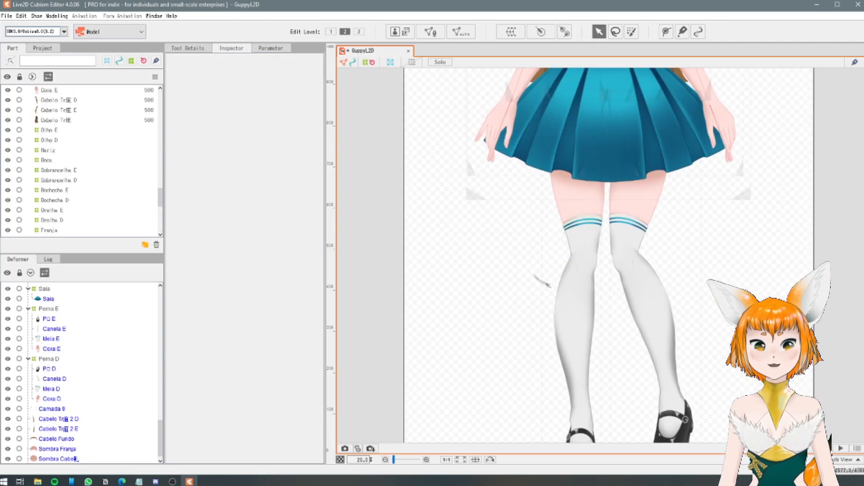
click(542, 281)
click(564, 32)
click(568, 111)
click(578, 260)
drag(575, 424, 567, 309)
click(567, 308)
drag(567, 234, 567, 404)
- Nest Coxa E and Meia E under the hip rotation deformer, Canela E under the knee and Pé E under the ankle
click(61, 358)
drag(51, 349, 56, 359)
drag(52, 339, 57, 349)
click(56, 338)
drag(578, 314, 613, 308)
drag(54, 329, 58, 369)
drag(49, 319, 62, 379)
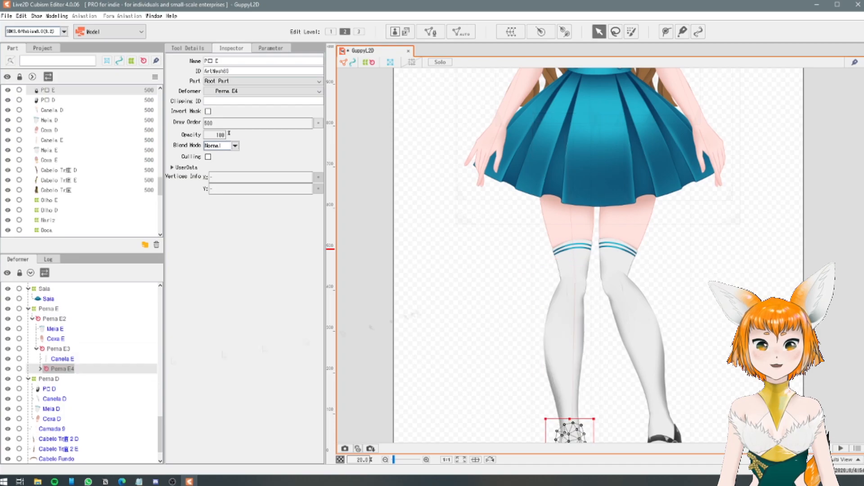
- Check how leg E bends by trying out its knee and hip rotation deformers
click(58, 349)
drag(540, 331, 574, 321)
click(536, 87)
drag(540, 234, 574, 228)
click(572, 260)
scroll(572, 260, up, 2)
click(573, 262)
scroll(574, 263, down, 2)
- Place hip, knee and ankle rotation deformers under Perna D and nest the matching leg parts under them
click(564, 31)
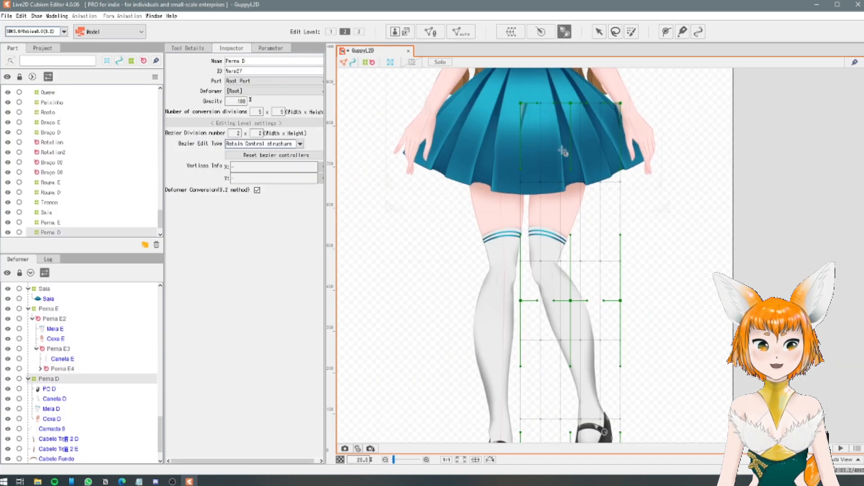
click(563, 150)
click(551, 230)
click(598, 261)
drag(49, 352, 62, 411)
drag(54, 353, 59, 392)
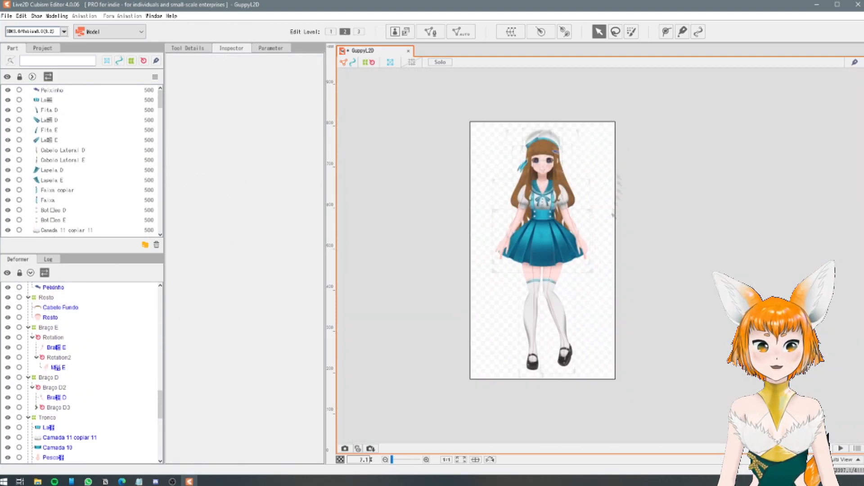
- Collapse the head and hair deformer groups in the deformer hierarchy
click(29, 367)
click(28, 377)
click(29, 387)
click(29, 397)
click(28, 407)
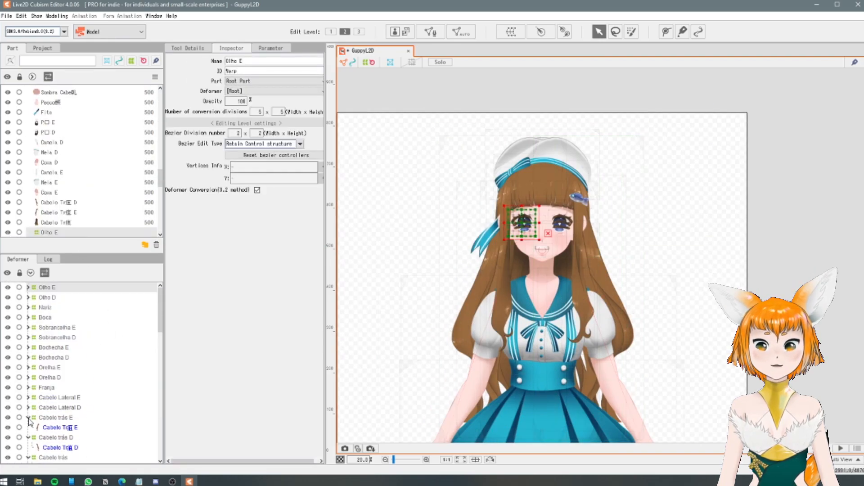
click(28, 417)
click(28, 427)
click(29, 437)
- Create a warp deformer for the Fita ribbon part
scroll(54, 378, down, 4)
scroll(81, 360, down, 3)
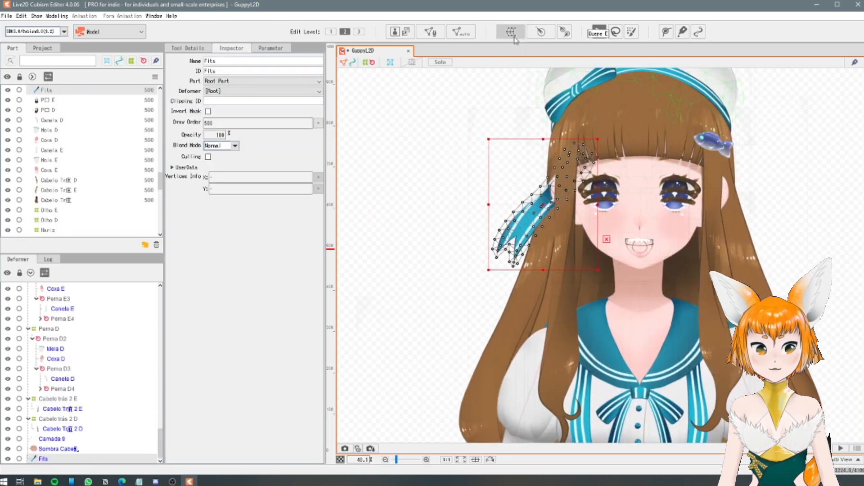
click(513, 35)
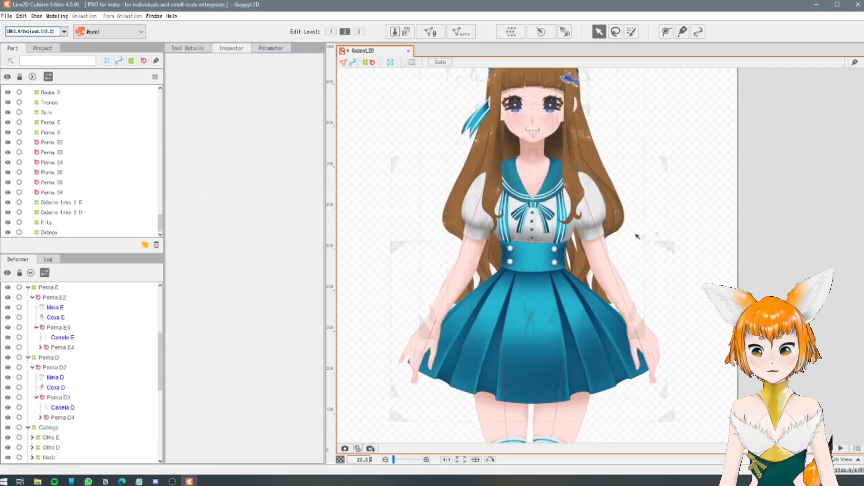
- Select several leg and body items together in the part list, starting from the leg parts
scroll(49, 175, down, 1)
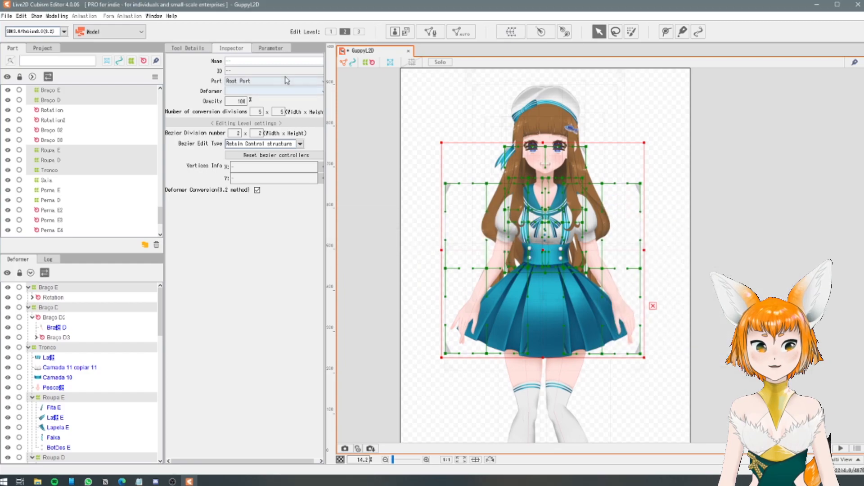
click(76, 175)
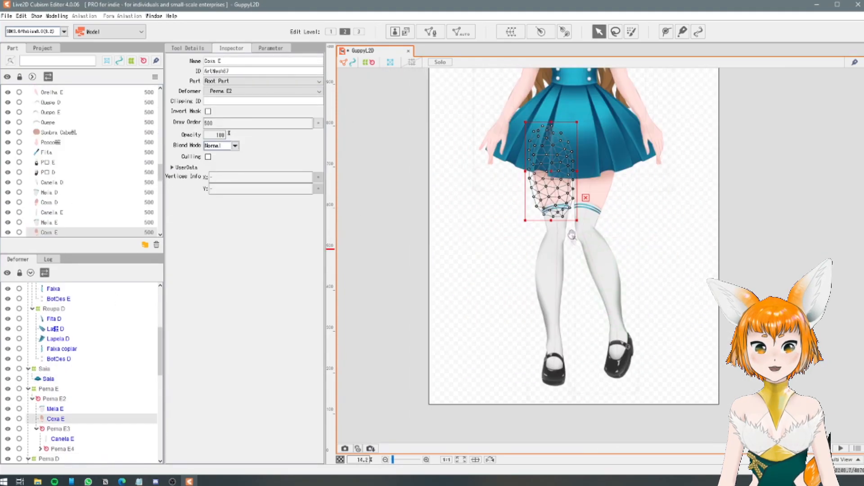
scroll(52, 212, down, 8)
click(50, 232)
ctrl+click(53, 214)
scroll(54, 211, up, 3)
ctrl+click(59, 160)
ctrl+click(67, 139)
scroll(57, 180, up, 3)
ctrl+click(57, 200)
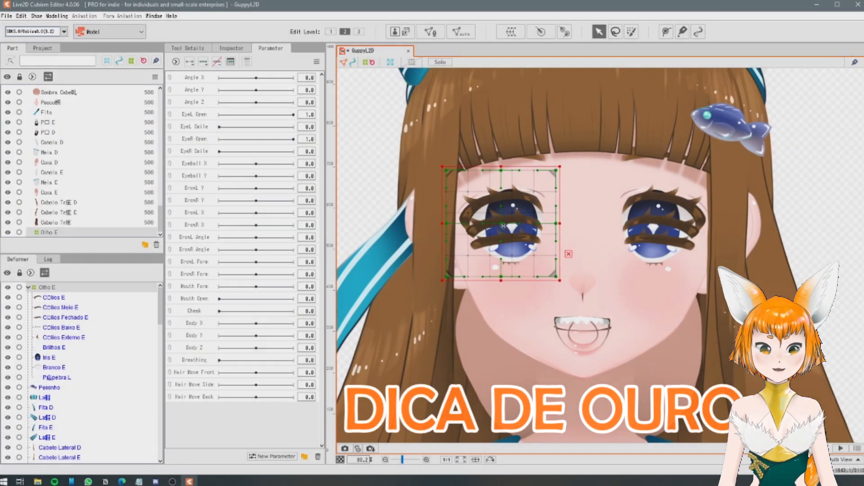
- Move the Olho E warp deformer across the face to check that all its eye parts follow
drag(506, 224, 637, 241)
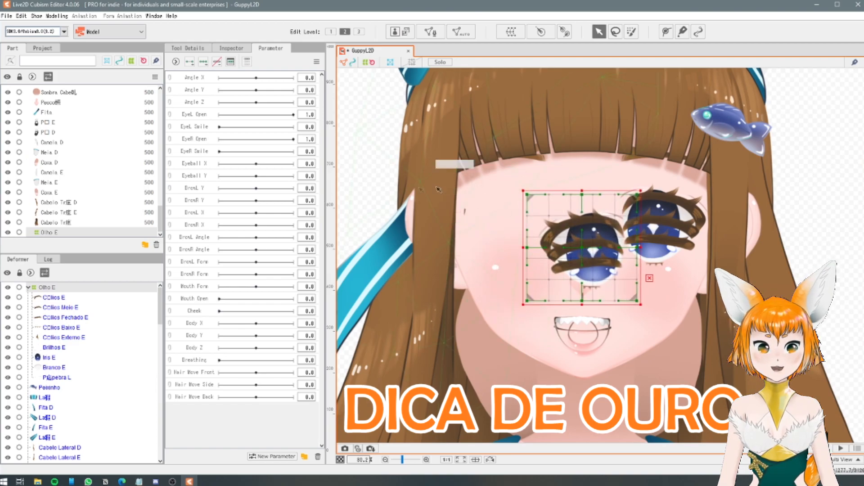
- Select the Rosto face mesh and examine the skin uncovered by the moved Olho E eye for a stray mark
click(466, 213)
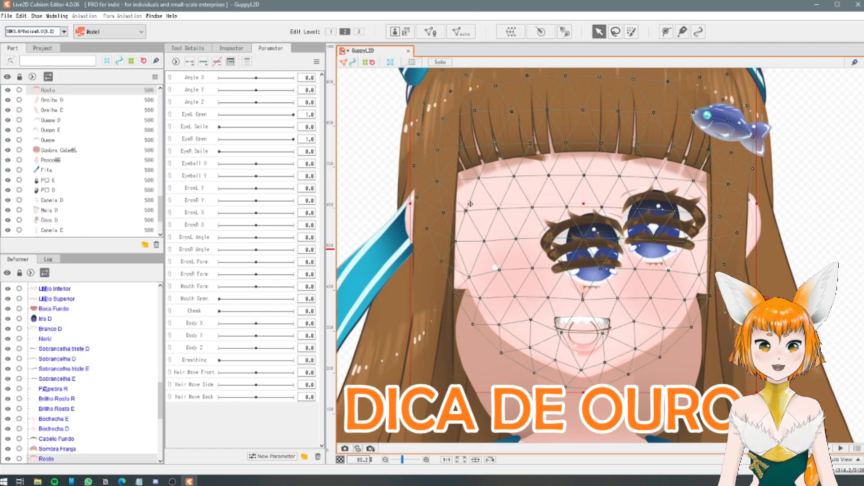
scroll(468, 239, up, 6)
click(463, 242)
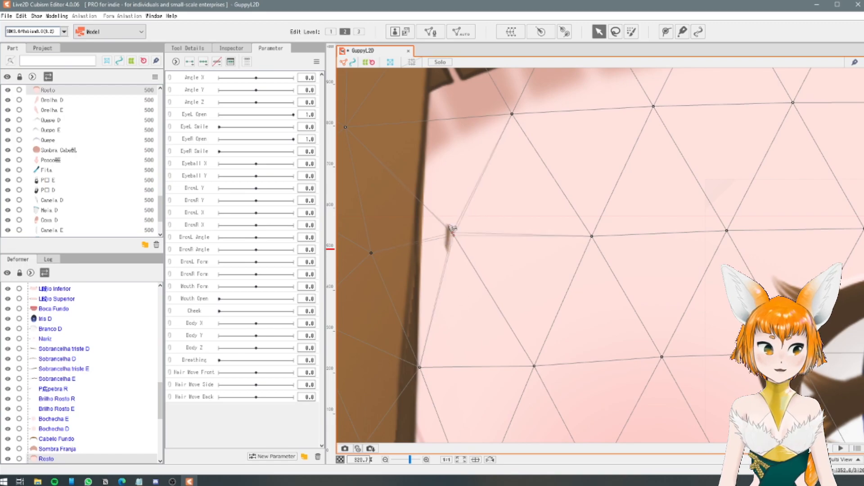
scroll(525, 225, down, 10)
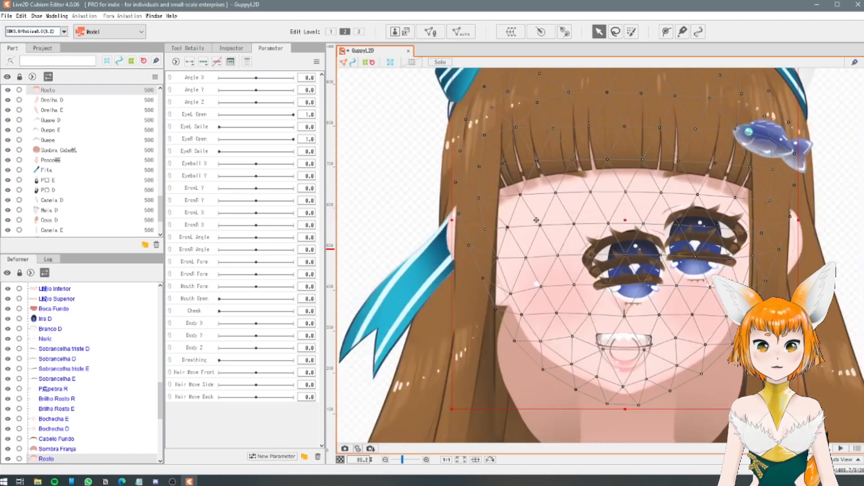
click(539, 226)
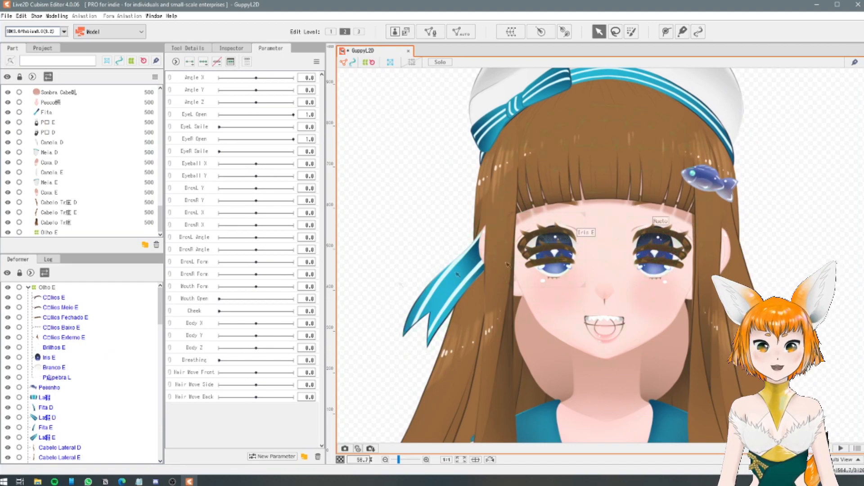
- Open GuppyL2D.psd from the Guppy folder in Photoshop, showing the character's face close up
click(39, 480)
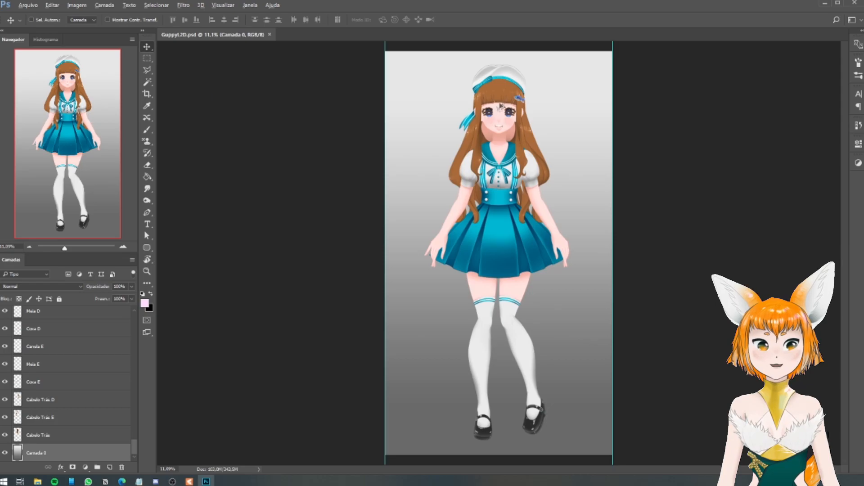
scroll(500, 92, up, 4)
scroll(499, 92, up, 4)
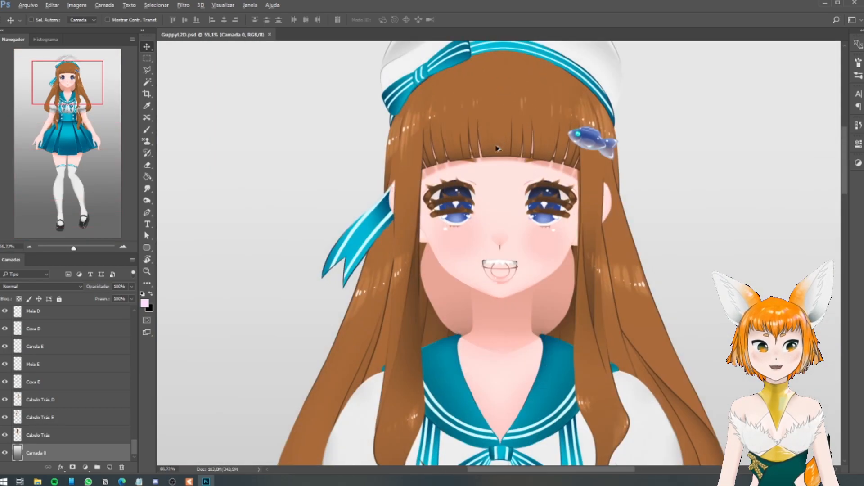
scroll(497, 228, up, 2)
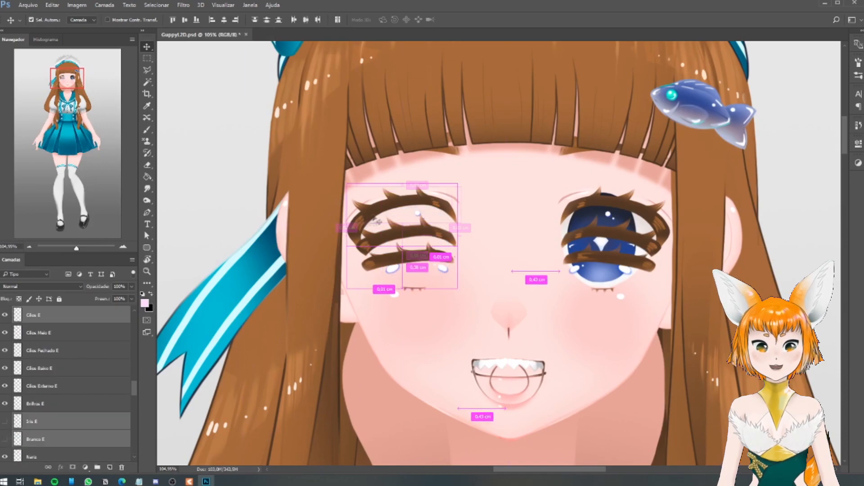
- Hide the E-side eye layers from Cílios E through Brilhos E, plus Iris E, Branco E and Pálpebra L, and select the Rosto layer
drag(5, 316, 5, 404)
scroll(399, 218, up, 3)
ctrl+click(398, 218)
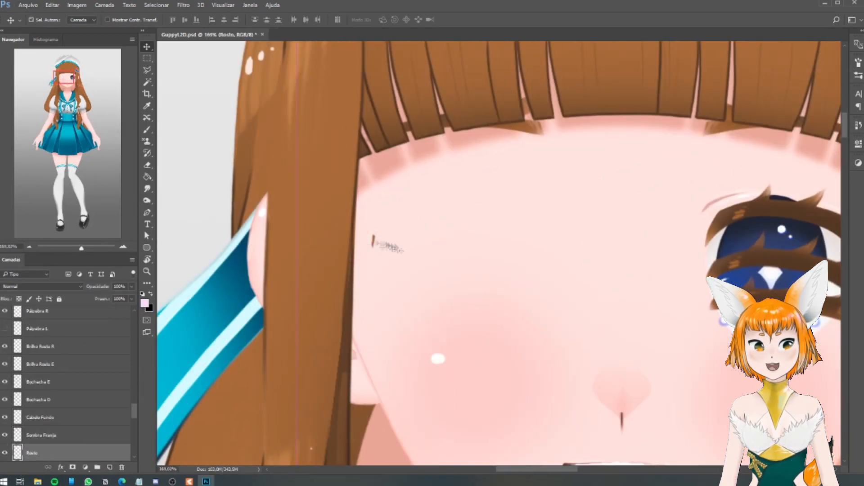
- Remove the small dark stray mark from the Rosto layer near the side hair with the Clone Stamp tool
click(146, 141)
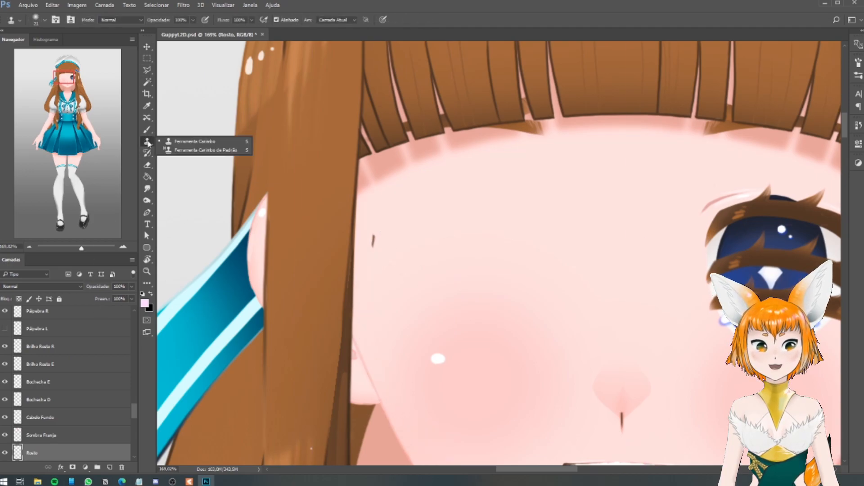
click(374, 240)
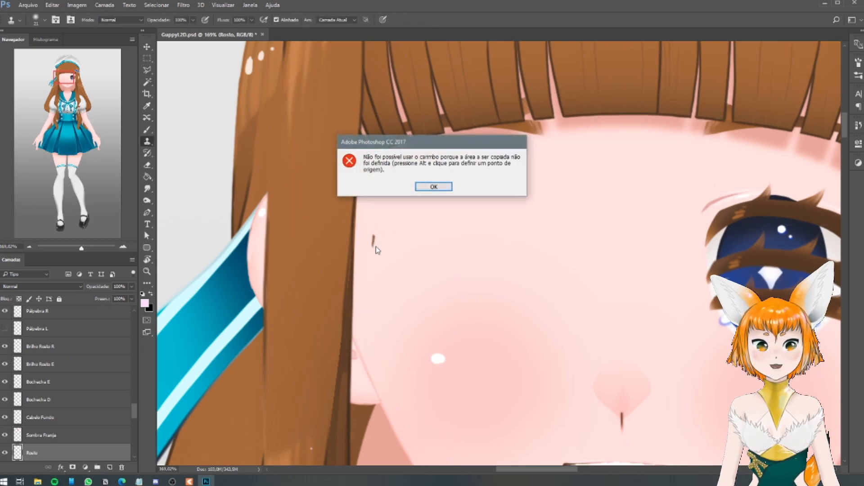
click(440, 187)
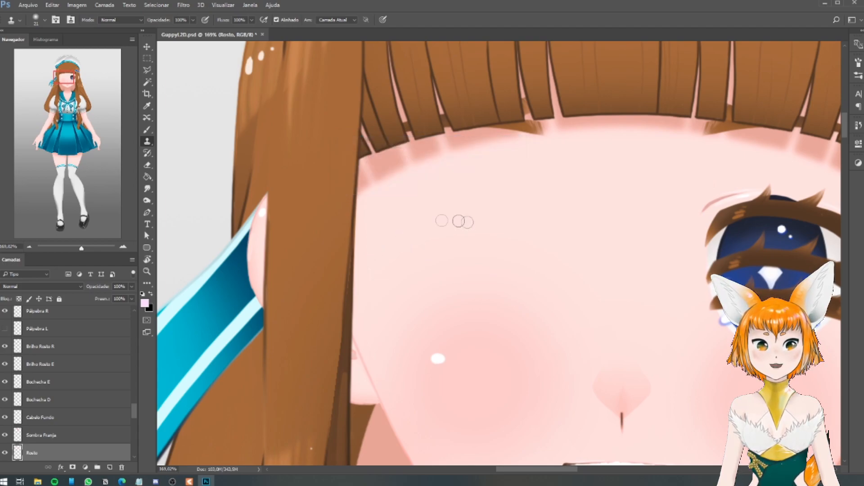
click(147, 46)
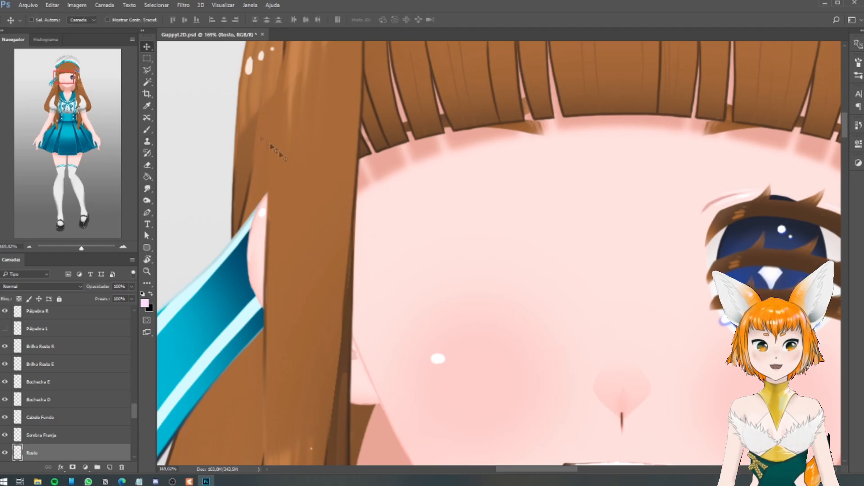
scroll(342, 215, down, 6)
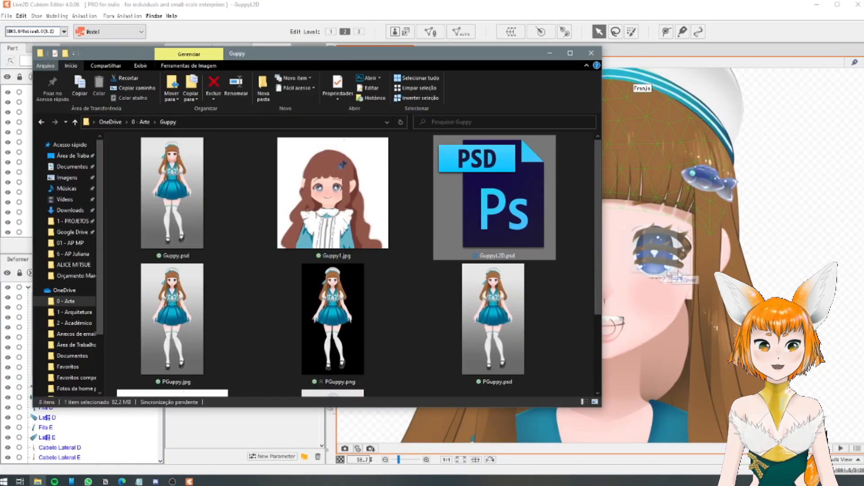
- Switch to Live2D and re-import GuppyL2D.psd into the existing GuppyL2D model, replacing its registered GuppyL2D.psd
click(711, 274)
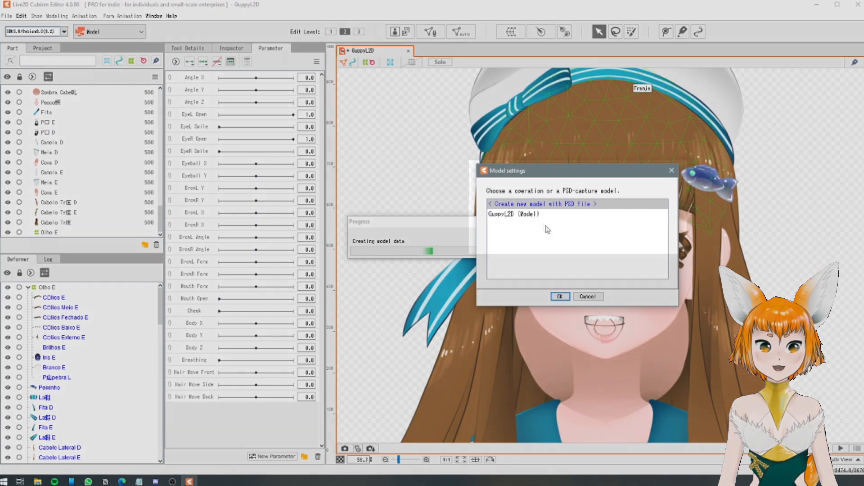
click(544, 214)
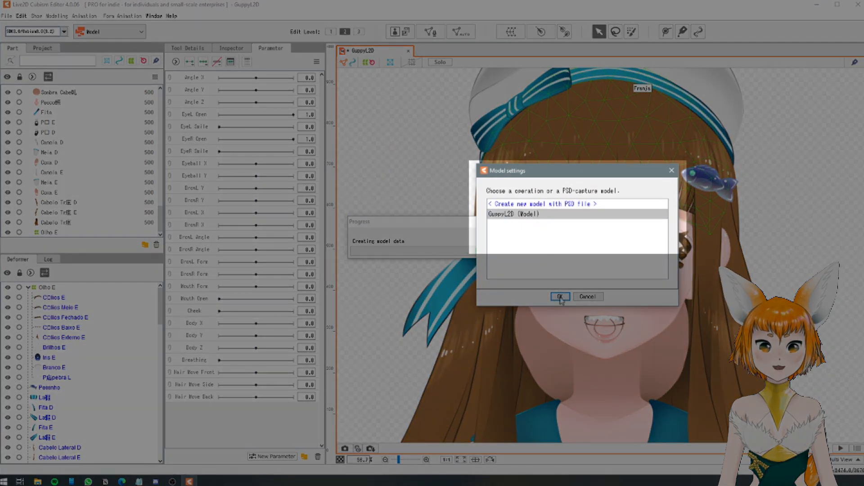
click(560, 297)
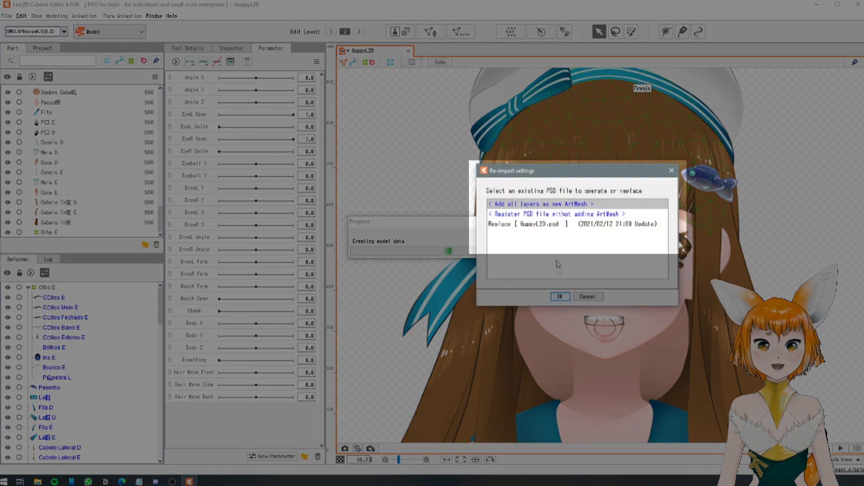
click(557, 224)
click(560, 296)
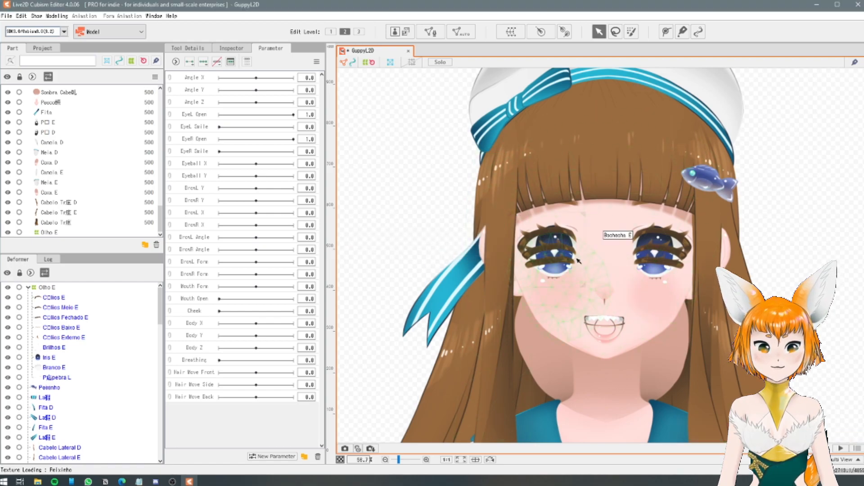
- Check the re-imported artwork by examining the Rosto face mesh and the Nariz nose mesh up close
scroll(581, 236, up, 3)
click(647, 220)
mouse_move(647, 219)
mouse_down()
mouse_move(549, 206)
mouse_move(648, 236)
mouse_up()
scroll(631, 226, down, 10)
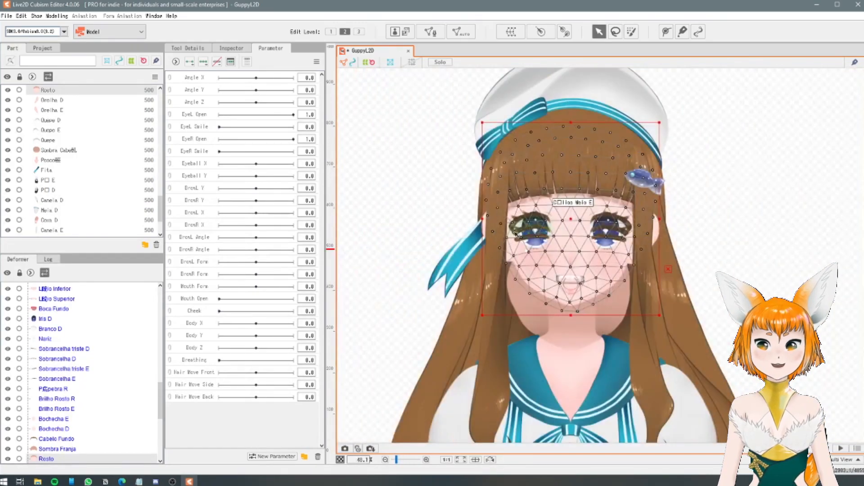
scroll(527, 243, up, 8)
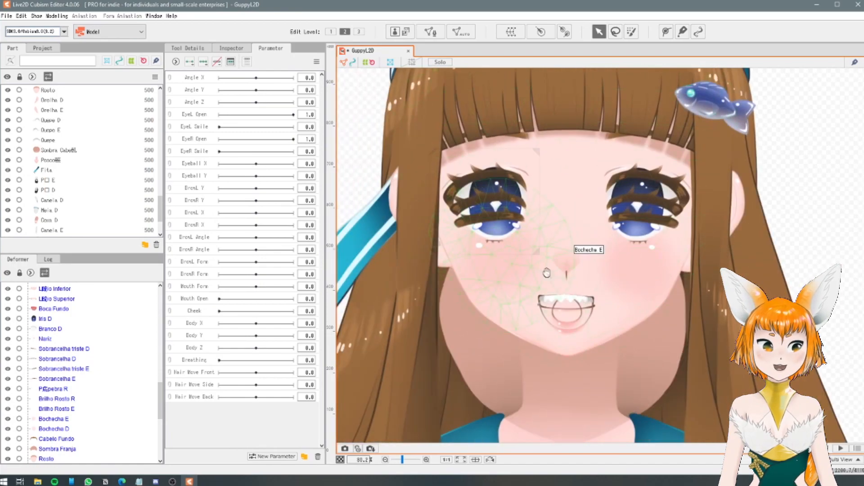
scroll(547, 273, up, 4)
click(578, 231)
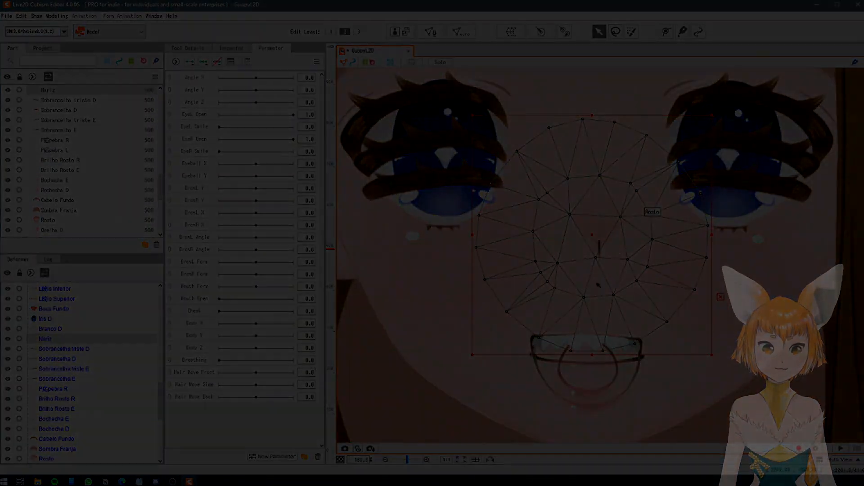